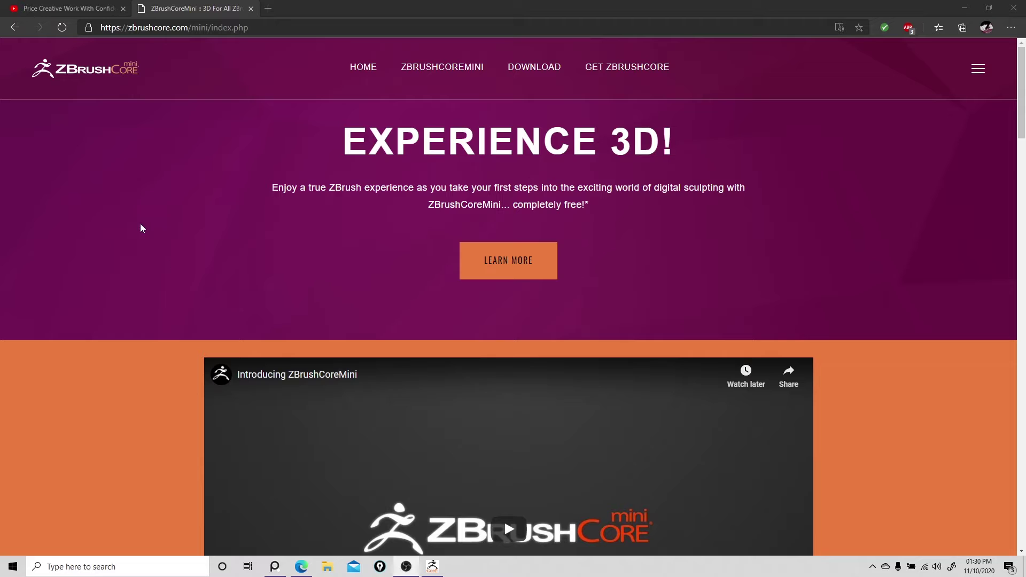
Look through the ZBrushCoreMini web page, including the section about downloading it for free
{"action": "left_click", "coordinate": [111, 287]}
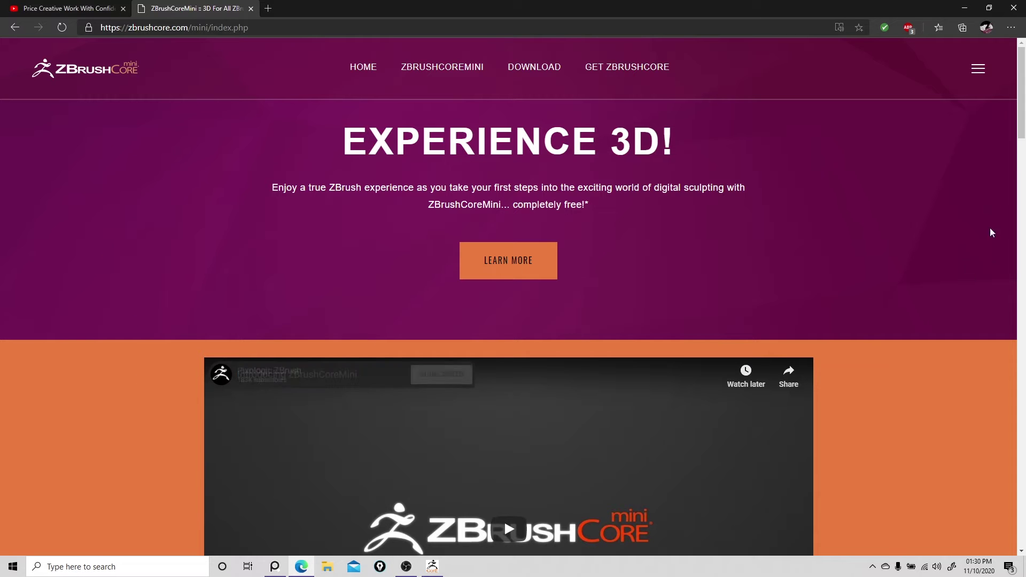
{"action": "left_click_drag", "start_coordinate": [1022, 128], "coordinate": [997, 340]}
{"action": "left_click_drag", "start_coordinate": [355, 312], "coordinate": [374, 327]}
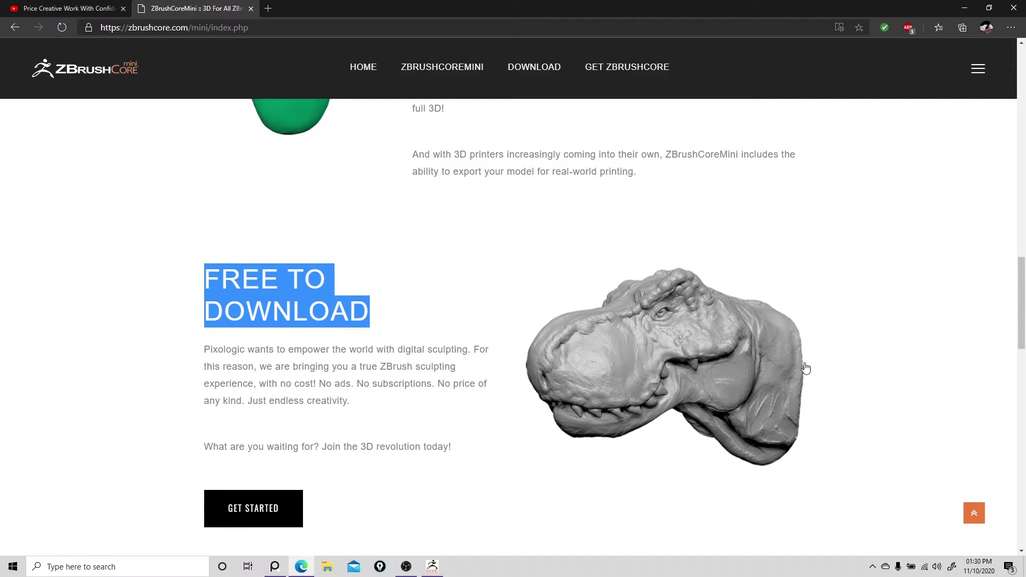
{"action": "left_click_drag", "start_coordinate": [1023, 314], "coordinate": [997, 141]}
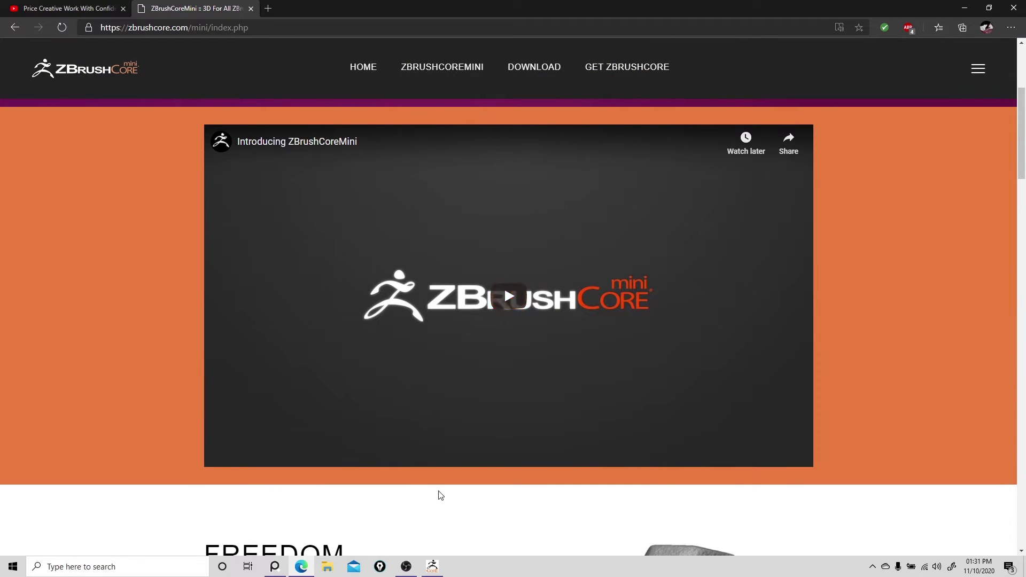
Switch to ZBrushCoreMini and sculpt mirrored eye sockets with brow ridges above them on the sphere using the Standard brush
{"action": "left_click", "coordinate": [434, 567]}
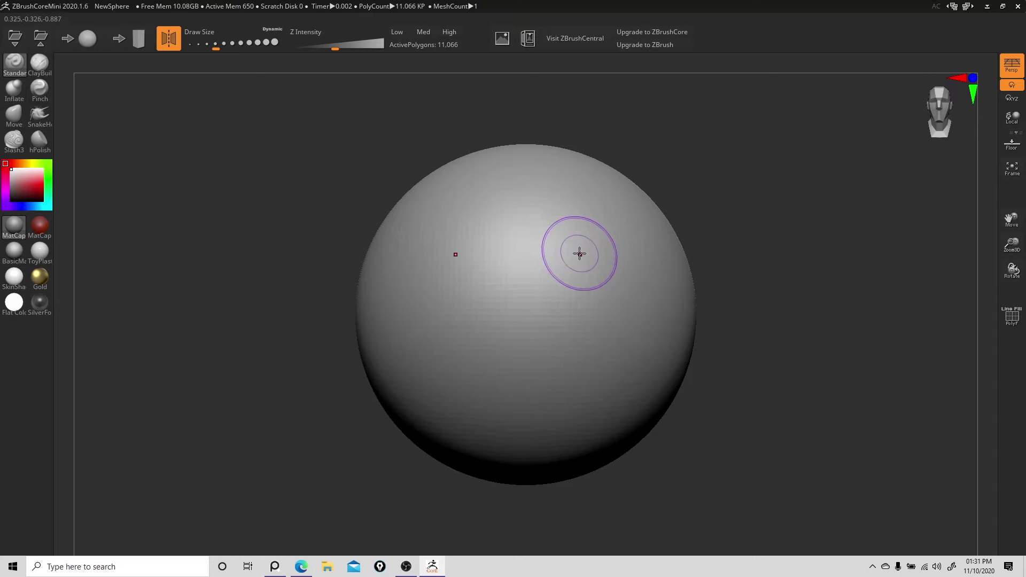
{"action": "mouse_move", "coordinate": [583, 255]}
{"action": "left_mouse_down"}
{"action": "mouse_move", "coordinate": [596, 247]}
{"action": "mouse_move", "coordinate": [559, 257]}
{"action": "left_mouse_up"}
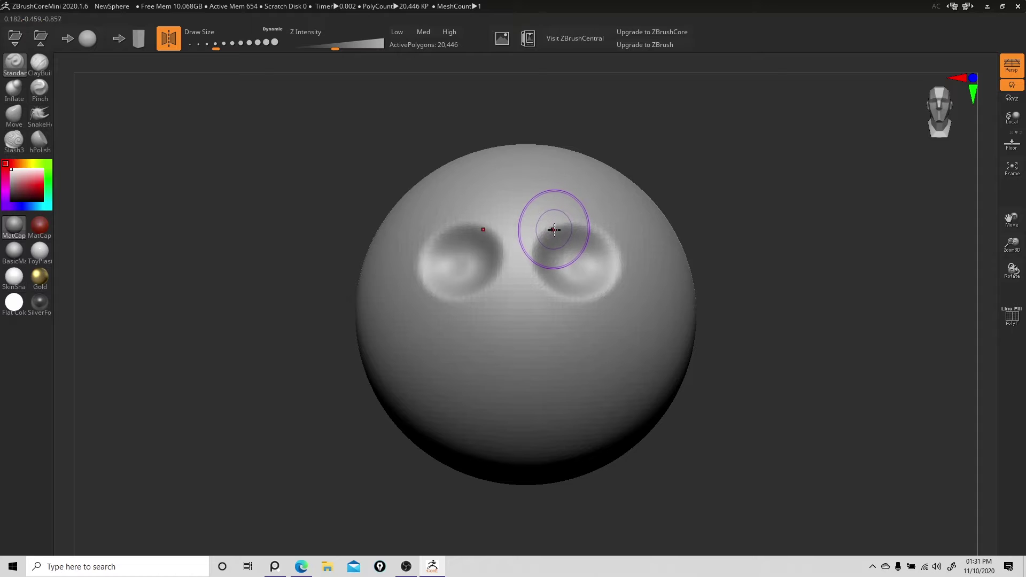
{"action": "key", "text": "["}
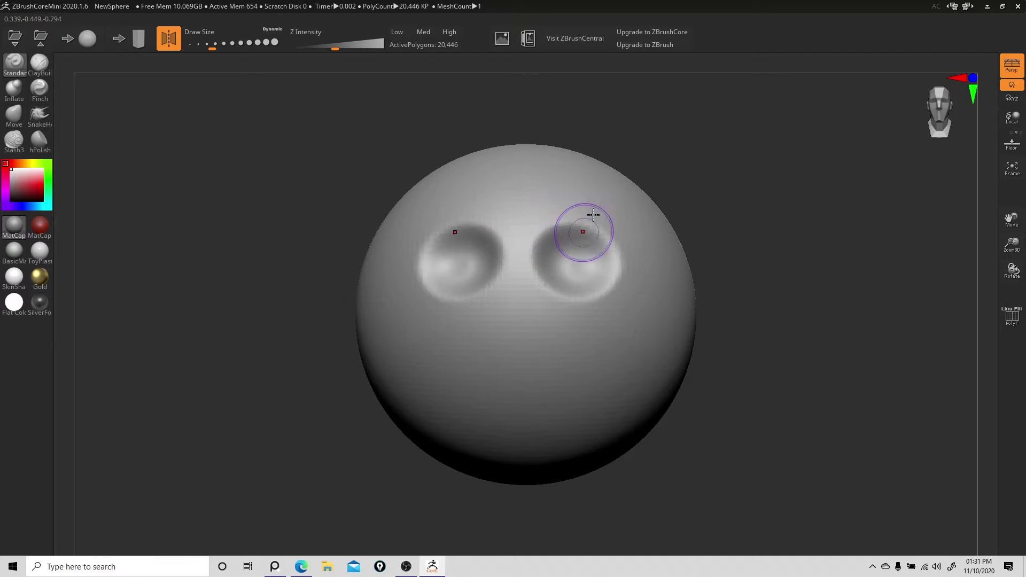
{"action": "mouse_move", "coordinate": [580, 211]}
{"action": "left_mouse_down"}
{"action": "mouse_move", "coordinate": [540, 233]}
{"action": "mouse_move", "coordinate": [629, 234]}
{"action": "mouse_move", "coordinate": [544, 219]}
{"action": "left_mouse_up"}
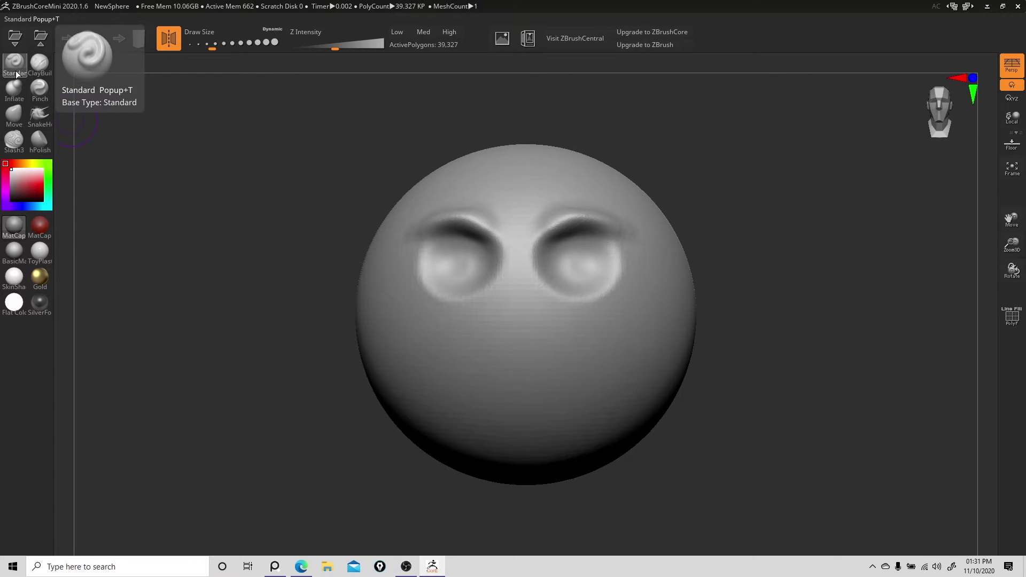
Build up the brow ridges and a nose between the eye sockets with the ClayBuildup brush
{"action": "left_click", "coordinate": [37, 69]}
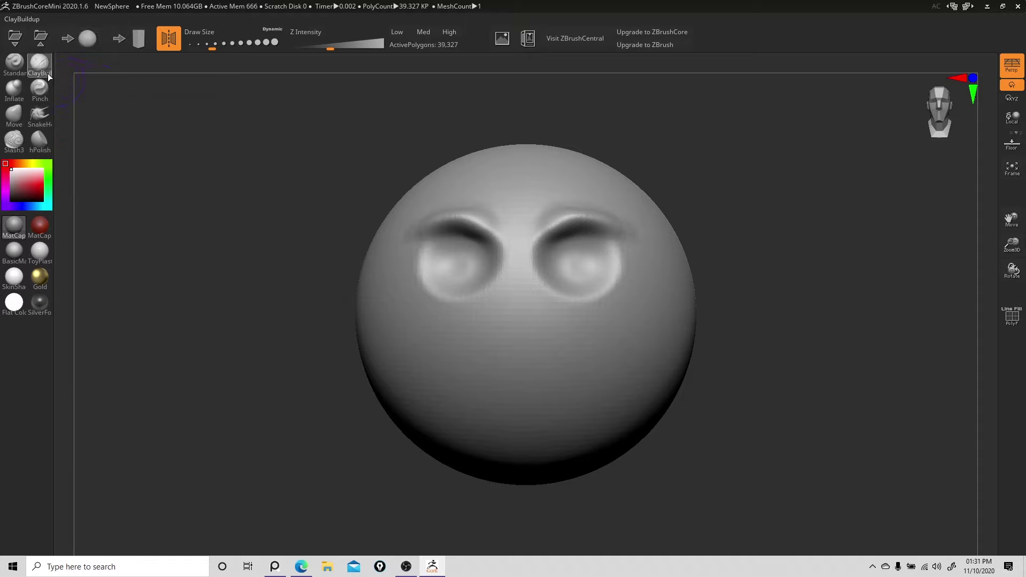
{"action": "mouse_move", "coordinate": [613, 227]}
{"action": "left_mouse_down"}
{"action": "mouse_move", "coordinate": [625, 231]}
{"action": "mouse_move", "coordinate": [539, 232]}
{"action": "mouse_move", "coordinate": [601, 225]}
{"action": "left_mouse_up"}
{"action": "mouse_move", "coordinate": [533, 238]}
{"action": "left_mouse_down"}
{"action": "mouse_move", "coordinate": [522, 291]}
{"action": "mouse_move", "coordinate": [518, 258]}
{"action": "mouse_move", "coordinate": [556, 350]}
{"action": "mouse_move", "coordinate": [518, 293]}
{"action": "mouse_move", "coordinate": [543, 325]}
{"action": "mouse_move", "coordinate": [542, 361]}
{"action": "mouse_move", "coordinate": [570, 341]}
{"action": "mouse_move", "coordinate": [540, 316]}
{"action": "mouse_move", "coordinate": [528, 350]}
{"action": "mouse_move", "coordinate": [527, 340]}
{"action": "left_mouse_up"}
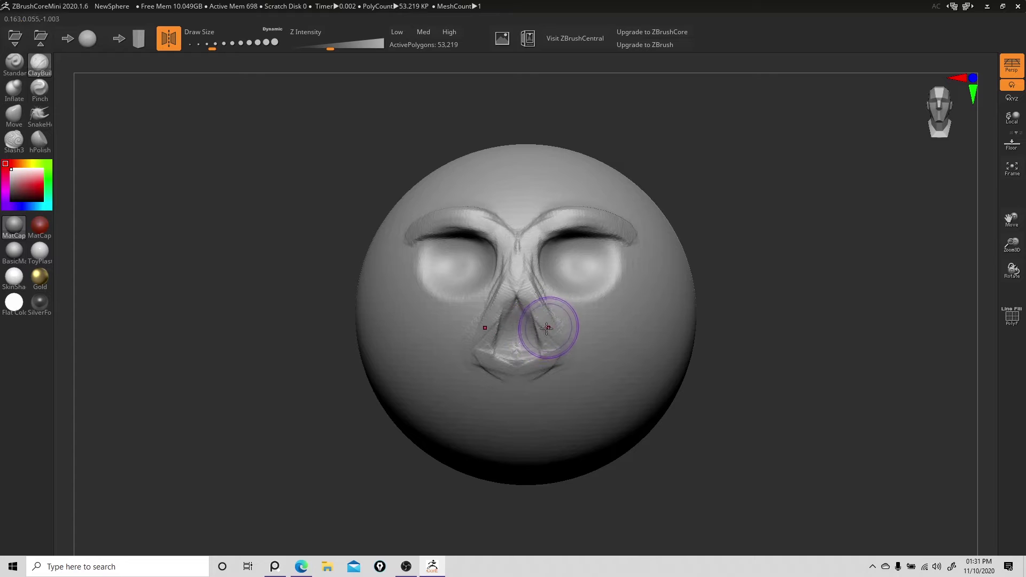
Shape the nose opening and raise the rims under the eye sockets with a smaller ClayBuildup brush
{"action": "key", "text": "bracketleft"}
{"action": "mouse_move", "coordinate": [538, 329]}
{"action": "left_mouse_down"}
{"action": "mouse_move", "coordinate": [549, 335]}
{"action": "mouse_move", "coordinate": [521, 325]}
{"action": "mouse_move", "coordinate": [519, 307]}
{"action": "mouse_move", "coordinate": [538, 303]}
{"action": "mouse_move", "coordinate": [557, 351]}
{"action": "left_mouse_up"}
{"action": "mouse_move", "coordinate": [526, 300]}
{"action": "left_mouse_down"}
{"action": "mouse_move", "coordinate": [570, 327]}
{"action": "mouse_move", "coordinate": [570, 314]}
{"action": "left_mouse_up"}
{"action": "mouse_move", "coordinate": [537, 272]}
{"action": "left_mouse_down"}
{"action": "mouse_move", "coordinate": [528, 281]}
{"action": "mouse_move", "coordinate": [575, 323]}
{"action": "mouse_move", "coordinate": [604, 318]}
{"action": "mouse_move", "coordinate": [625, 300]}
{"action": "mouse_move", "coordinate": [598, 310]}
{"action": "left_mouse_up"}
{"action": "mouse_move", "coordinate": [601, 273]}
{"action": "left_mouse_down"}
{"action": "mouse_move", "coordinate": [575, 257]}
{"action": "mouse_move", "coordinate": [572, 281]}
{"action": "mouse_move", "coordinate": [609, 262]}
{"action": "mouse_move", "coordinate": [587, 255]}
{"action": "mouse_move", "coordinate": [543, 280]}
{"action": "left_mouse_up"}
Add clay strokes across the forehead above the brows and build up the outer rims of the eye sockets
{"action": "mouse_move", "coordinate": [588, 250]}
{"action": "right_mouse_down", "text": "alt"}
{"action": "mouse_move", "coordinate": [576, 267]}
{"action": "mouse_move", "coordinate": [589, 259]}
{"action": "mouse_move", "coordinate": [572, 256]}
{"action": "mouse_move", "coordinate": [477, 309]}
{"action": "right_mouse_up", "text": "alt"}
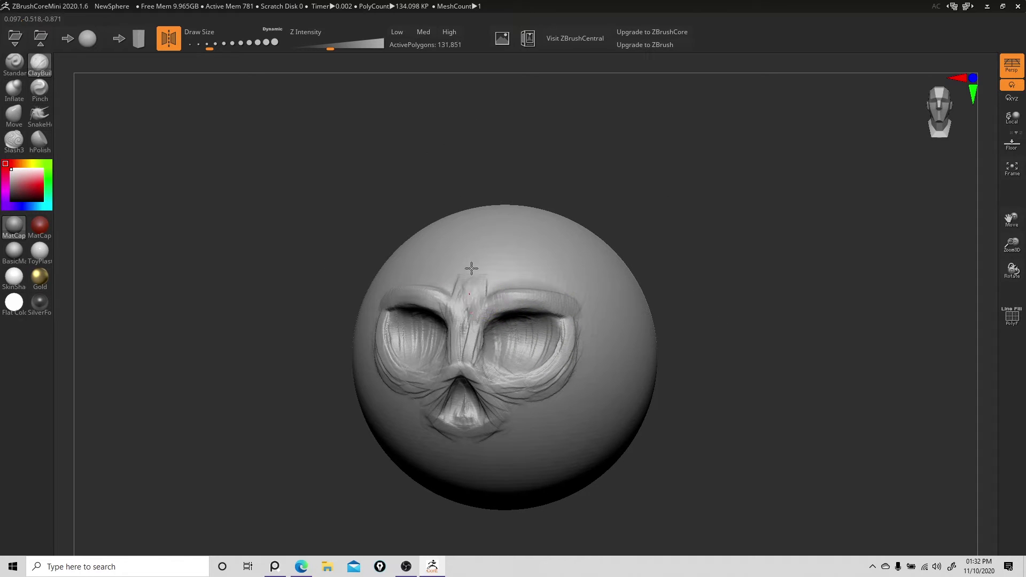
{"action": "left_click_drag", "start_coordinate": [522, 250], "coordinate": [553, 289]}
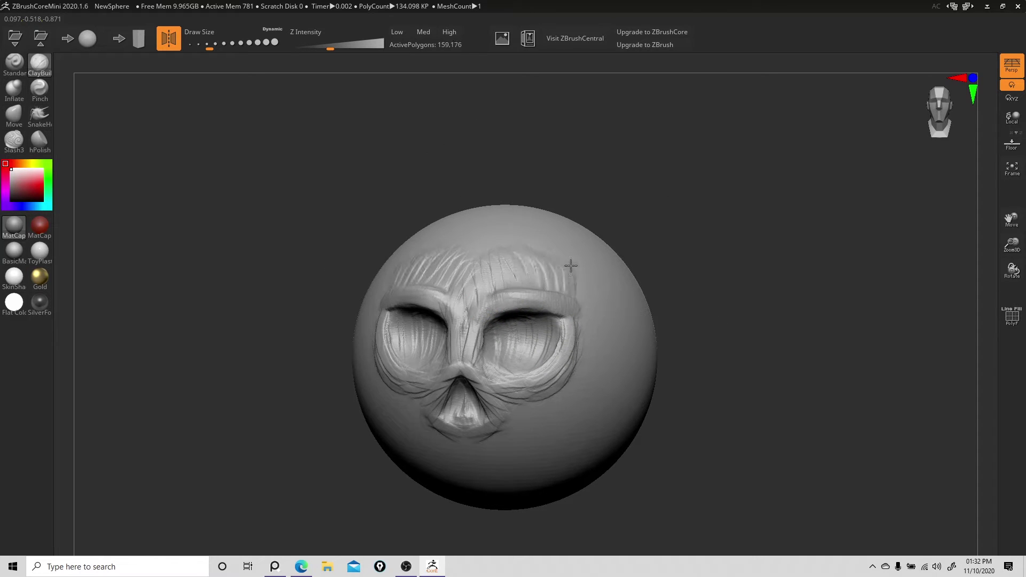
{"action": "left_click_drag", "start_coordinate": [567, 338], "coordinate": [566, 294]}
{"action": "right_click_drag", "start_coordinate": [594, 327], "coordinate": [610, 286], "text": "alt"}
{"action": "right_click_drag", "start_coordinate": [609, 287], "coordinate": [607, 276]}
{"action": "mouse_move", "coordinate": [607, 276]}
{"action": "right_mouse_down", "text": "alt"}
{"action": "mouse_move", "coordinate": [575, 295]}
{"action": "mouse_move", "coordinate": [592, 281]}
{"action": "right_mouse_up", "text": "alt"}
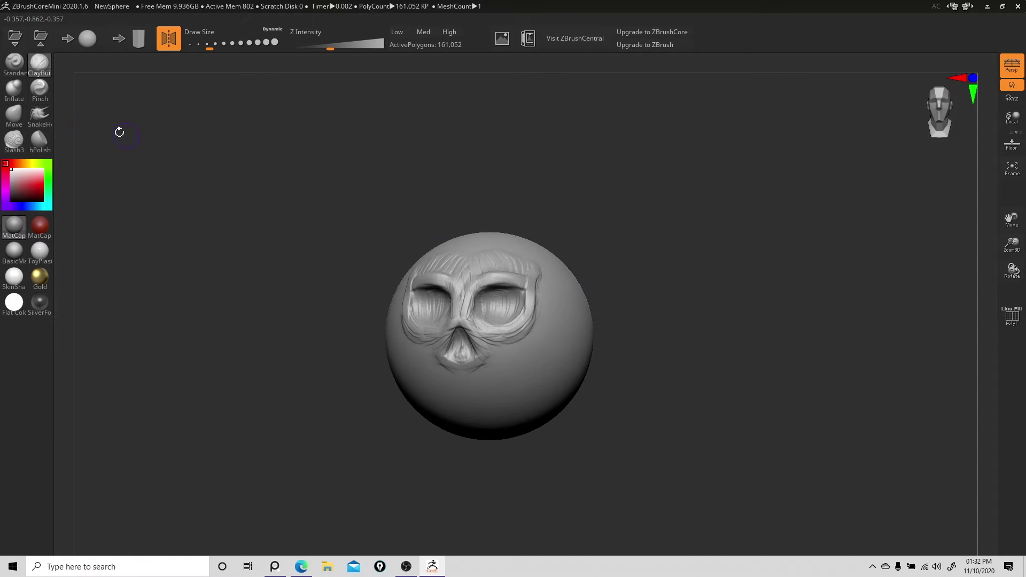
Pull the lower front of the sphere down into a pointed jaw with the Move brush and smooth the area below the nose
{"action": "left_click", "coordinate": [24, 122]}
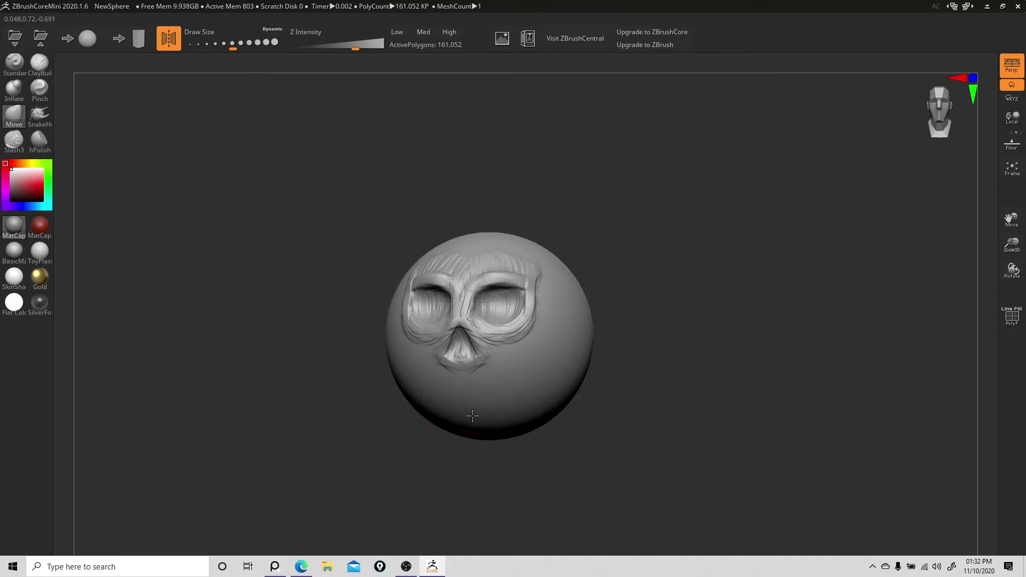
{"action": "mouse_move", "coordinate": [472, 419]}
{"action": "left_mouse_down"}
{"action": "mouse_move", "coordinate": [477, 447]}
{"action": "mouse_move", "coordinate": [505, 447]}
{"action": "left_mouse_up"}
{"action": "mouse_move", "coordinate": [474, 413]}
{"action": "left_mouse_down"}
{"action": "mouse_move", "coordinate": [478, 436]}
{"action": "mouse_move", "coordinate": [497, 441]}
{"action": "mouse_move", "coordinate": [485, 369]}
{"action": "left_mouse_up"}
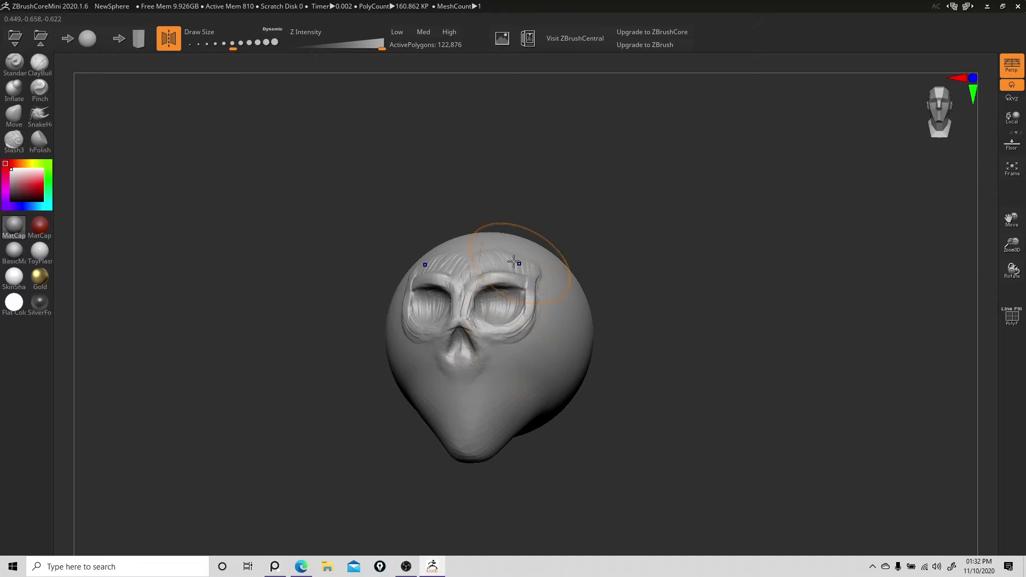
Reshape the back and sides of the sphere into a narrower skull using the Move brush at a much larger draw size
{"action": "mouse_move", "coordinate": [554, 292]}
{"action": "right_mouse_down"}
{"action": "mouse_move", "coordinate": [533, 300]}
{"action": "mouse_move", "coordinate": [551, 301]}
{"action": "right_mouse_up"}
{"action": "right_click_drag", "start_coordinate": [564, 378], "coordinate": [539, 384]}
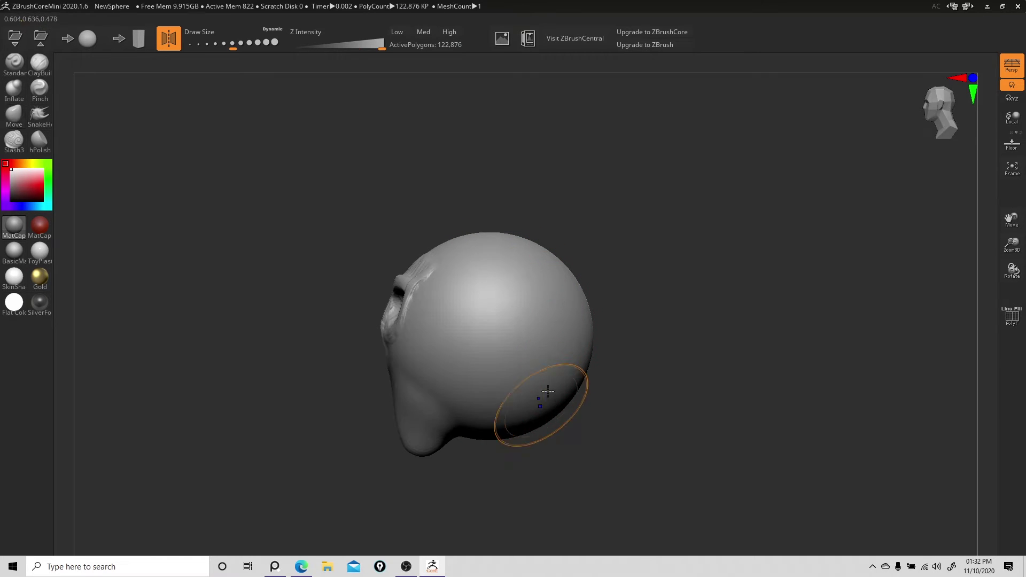
{"action": "key", "text": "m"}
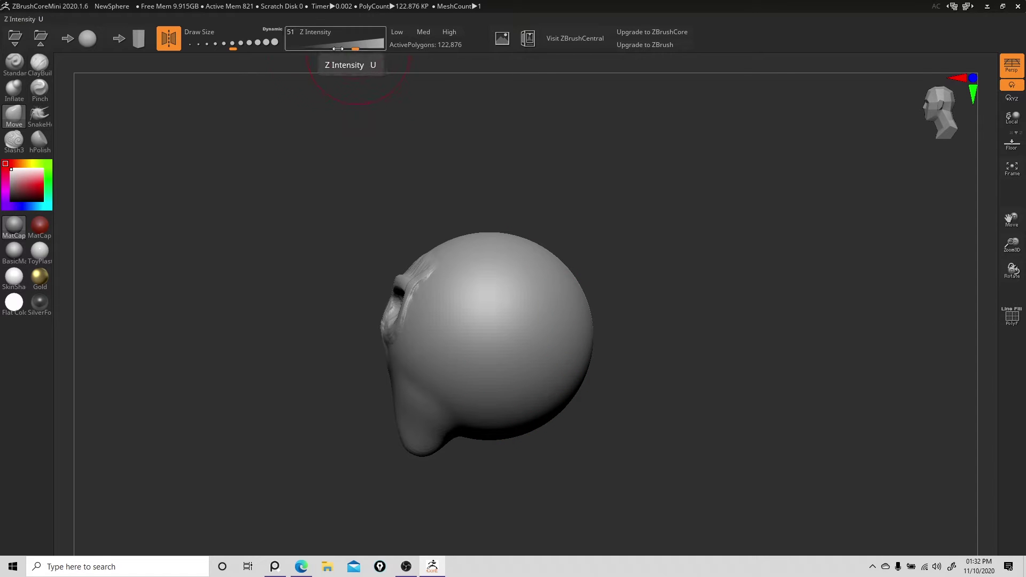
{"action": "left_click_drag", "start_coordinate": [233, 47], "coordinate": [273, 47]}
{"action": "left_click_drag", "start_coordinate": [529, 373], "coordinate": [502, 325]}
{"action": "left_click_drag", "start_coordinate": [551, 286], "coordinate": [483, 284]}
{"action": "right_click_drag", "start_coordinate": [482, 285], "coordinate": [554, 312]}
{"action": "left_click_drag", "start_coordinate": [538, 300], "coordinate": [496, 305]}
{"action": "mouse_move", "coordinate": [512, 307]}
{"action": "right_mouse_down"}
{"action": "mouse_move", "coordinate": [588, 309]}
{"action": "mouse_move", "coordinate": [561, 308]}
{"action": "right_mouse_up"}
{"action": "left_click_drag", "start_coordinate": [558, 306], "coordinate": [541, 307]}
{"action": "right_click_drag", "start_coordinate": [634, 335], "coordinate": [656, 317], "text": "alt"}
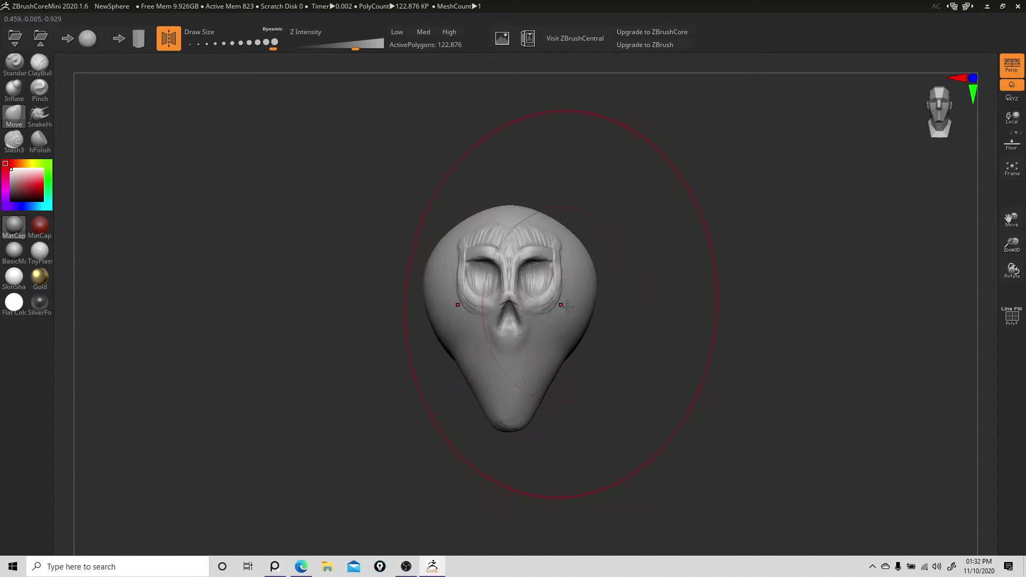
Push the sides of the head inward with a somewhat smaller Move brush
{"action": "left_click_drag", "start_coordinate": [274, 42], "coordinate": [250, 42]}
{"action": "left_click_drag", "start_coordinate": [585, 291], "coordinate": [568, 291]}
{"action": "mouse_move", "coordinate": [590, 292]}
{"action": "right_mouse_down"}
{"action": "mouse_move", "coordinate": [558, 290]}
{"action": "mouse_move", "coordinate": [583, 287]}
{"action": "mouse_move", "coordinate": [577, 307]}
{"action": "mouse_move", "coordinate": [588, 289]}
{"action": "right_mouse_up"}
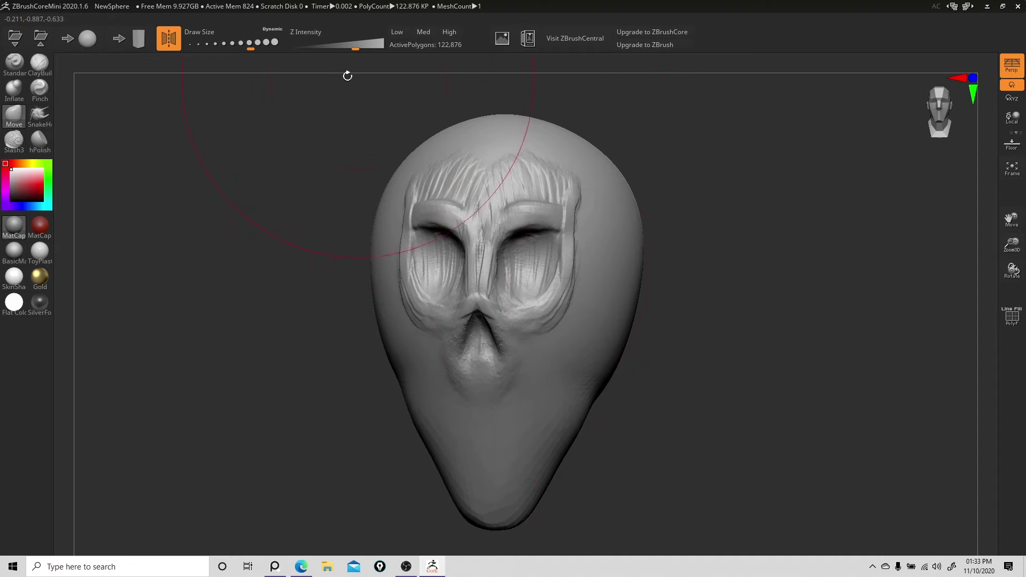
Thicken the outer eye socket rims and cheekbones with a small ClayBuildup brush
{"action": "left_click_drag", "start_coordinate": [250, 43], "coordinate": [222, 43]}
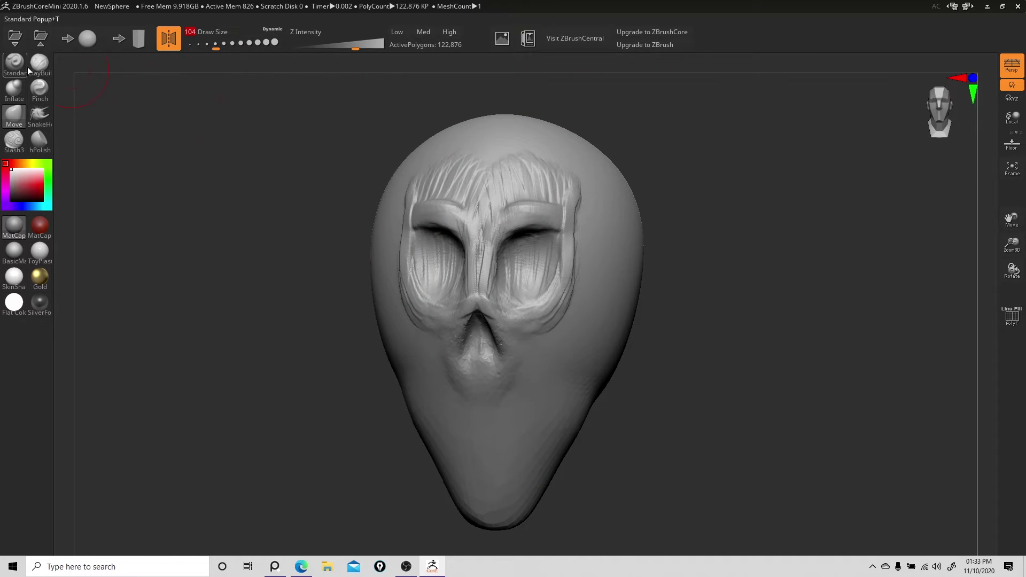
{"action": "left_click", "coordinate": [33, 69]}
{"action": "left_click_drag", "start_coordinate": [216, 48], "coordinate": [224, 48]}
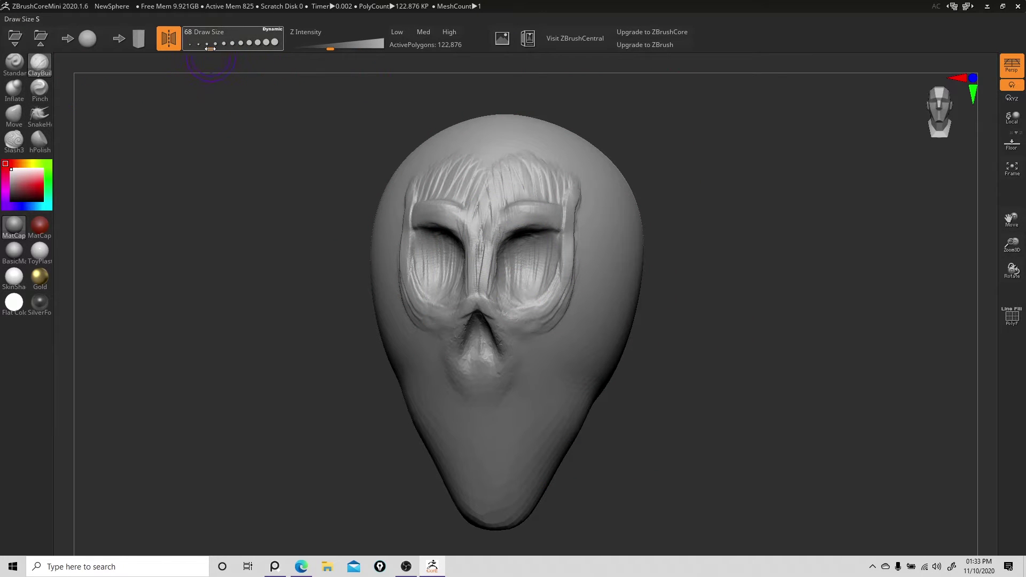
{"action": "mouse_move", "coordinate": [561, 218]}
{"action": "left_mouse_down"}
{"action": "mouse_move", "coordinate": [492, 223]}
{"action": "mouse_move", "coordinate": [527, 214]}
{"action": "mouse_move", "coordinate": [483, 195]}
{"action": "mouse_move", "coordinate": [577, 222]}
{"action": "mouse_move", "coordinate": [576, 307]}
{"action": "mouse_move", "coordinate": [541, 335]}
{"action": "mouse_move", "coordinate": [580, 312]}
{"action": "mouse_move", "coordinate": [561, 323]}
{"action": "left_mouse_up"}
Display the polygon wireframe and build up the temples and cheeks with ClayBuildup at a draw size of 149
{"action": "left_click", "coordinate": [1015, 320]}
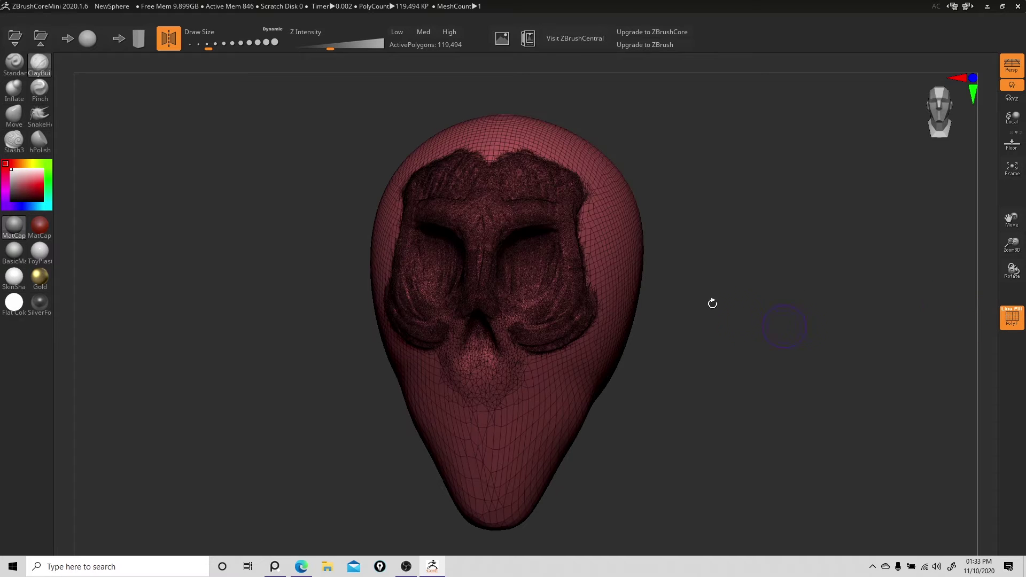
{"action": "mouse_move", "coordinate": [720, 321]}
{"action": "left_mouse_down"}
{"action": "mouse_move", "coordinate": [544, 269]}
{"action": "mouse_move", "coordinate": [537, 307]}
{"action": "mouse_move", "coordinate": [424, 309]}
{"action": "mouse_move", "coordinate": [558, 325]}
{"action": "left_mouse_up"}
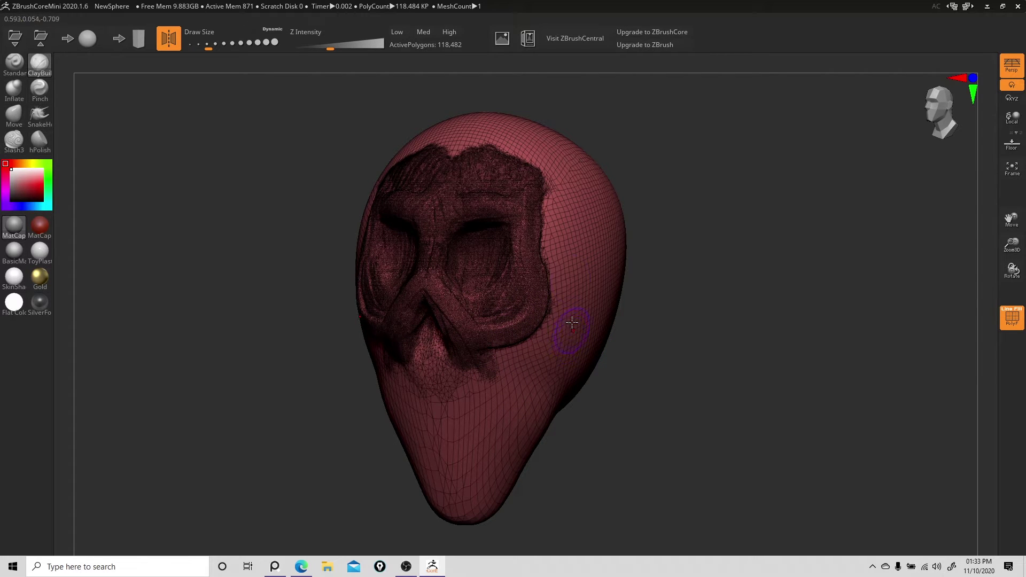
{"action": "left_click", "coordinate": [220, 42]}
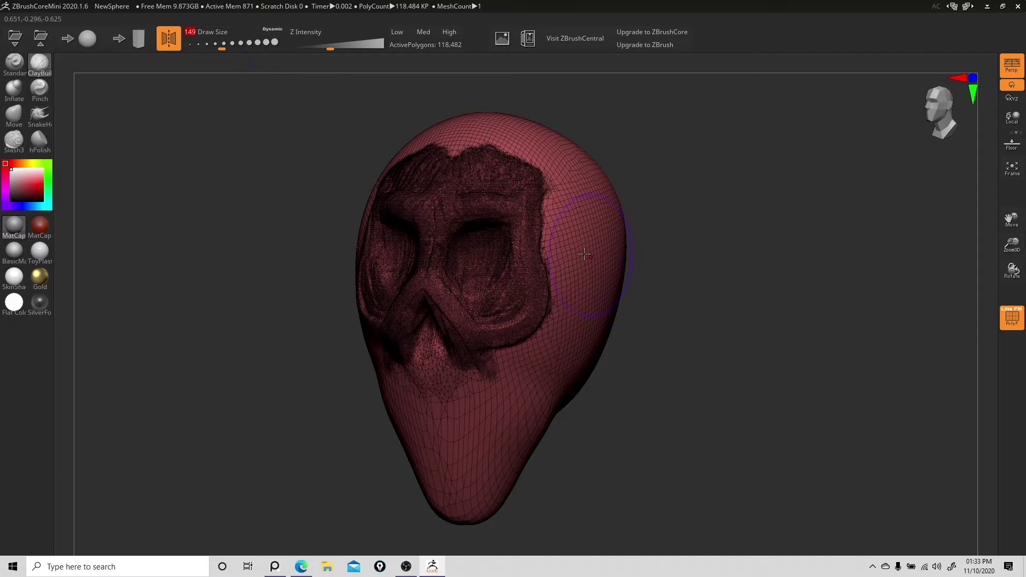
{"action": "mouse_move", "coordinate": [574, 193]}
{"action": "left_mouse_down"}
{"action": "mouse_move", "coordinate": [583, 246]}
{"action": "mouse_move", "coordinate": [572, 299]}
{"action": "mouse_move", "coordinate": [518, 354]}
{"action": "mouse_move", "coordinate": [542, 364]}
{"action": "left_mouse_up"}
{"action": "mouse_move", "coordinate": [574, 230]}
{"action": "left_mouse_down"}
{"action": "mouse_move", "coordinate": [551, 187]}
{"action": "mouse_move", "coordinate": [518, 160]}
{"action": "mouse_move", "coordinate": [464, 170]}
{"action": "mouse_move", "coordinate": [551, 176]}
{"action": "mouse_move", "coordinate": [558, 252]}
{"action": "mouse_move", "coordinate": [535, 310]}
{"action": "mouse_move", "coordinate": [507, 321]}
{"action": "left_mouse_up"}
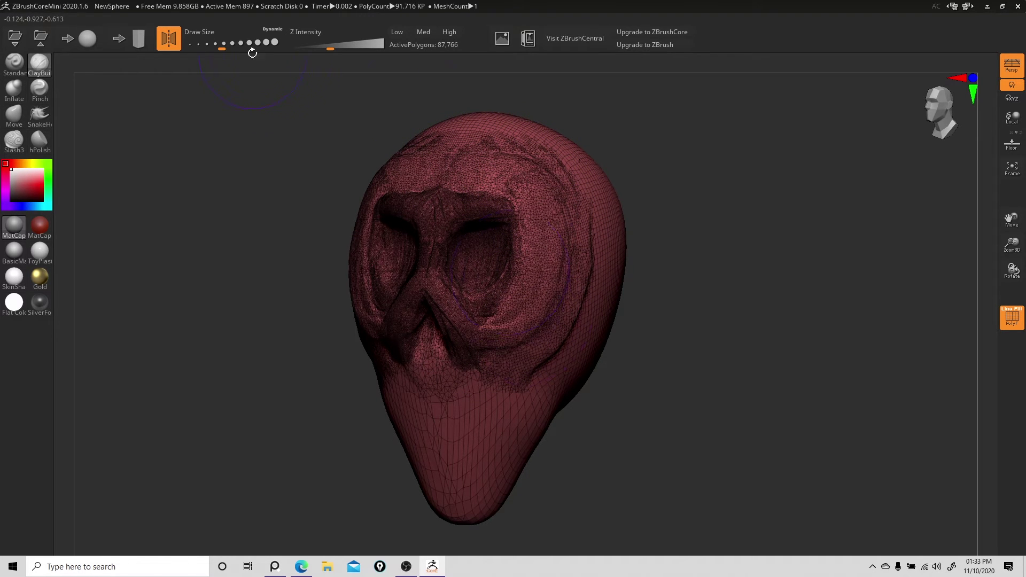
Add clay below the nose opening with a smaller brush, then thicken the brow at a draw size of 112
{"action": "left_click_drag", "start_coordinate": [219, 46], "coordinate": [206, 47]}
{"action": "left_click_drag", "start_coordinate": [476, 378], "coordinate": [435, 381]}
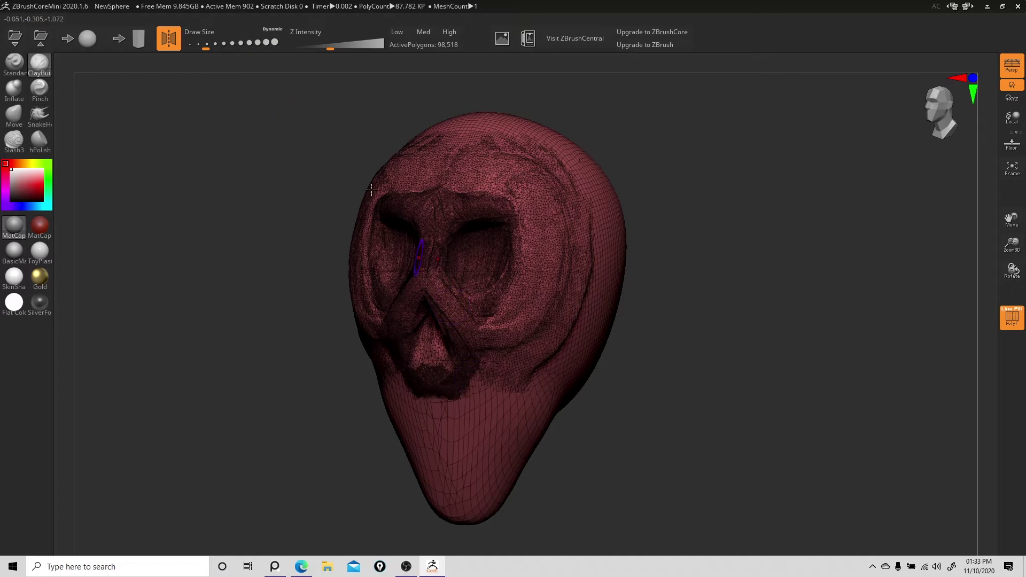
{"action": "left_click_drag", "start_coordinate": [206, 46], "coordinate": [217, 46]}
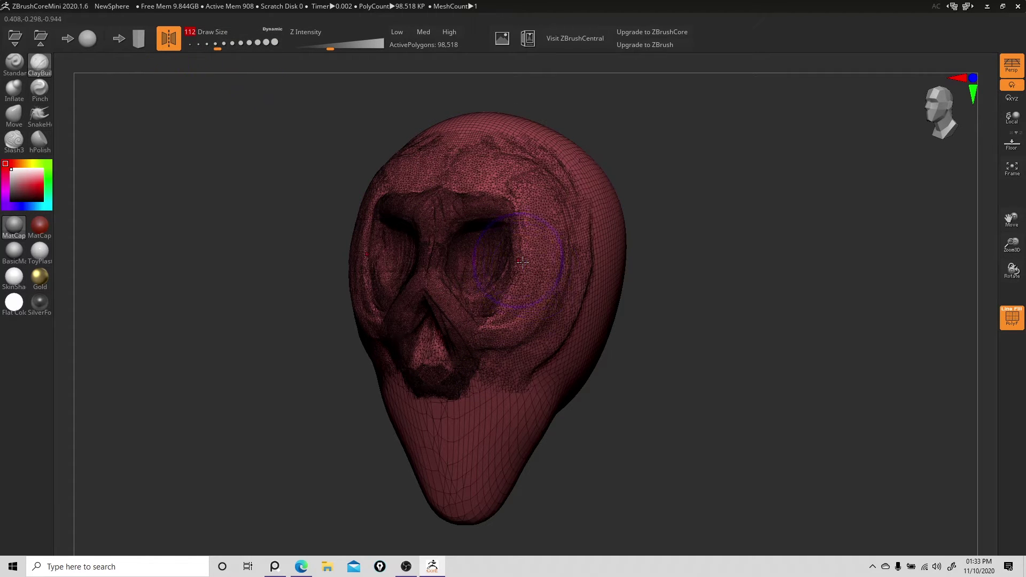
{"action": "left_click_drag", "start_coordinate": [675, 319], "coordinate": [772, 333]}
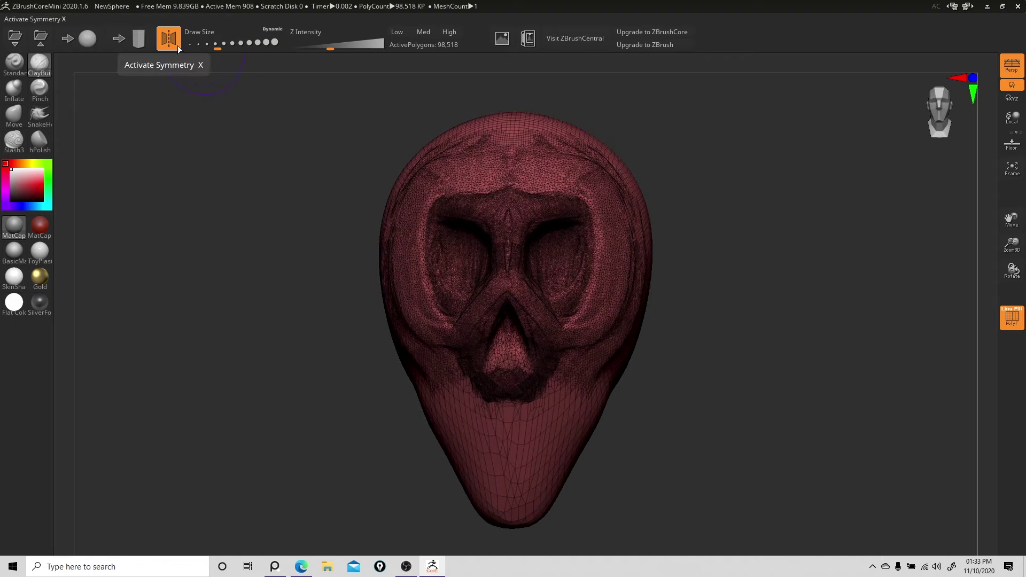
{"action": "left_click_drag", "start_coordinate": [536, 184], "coordinate": [586, 207]}
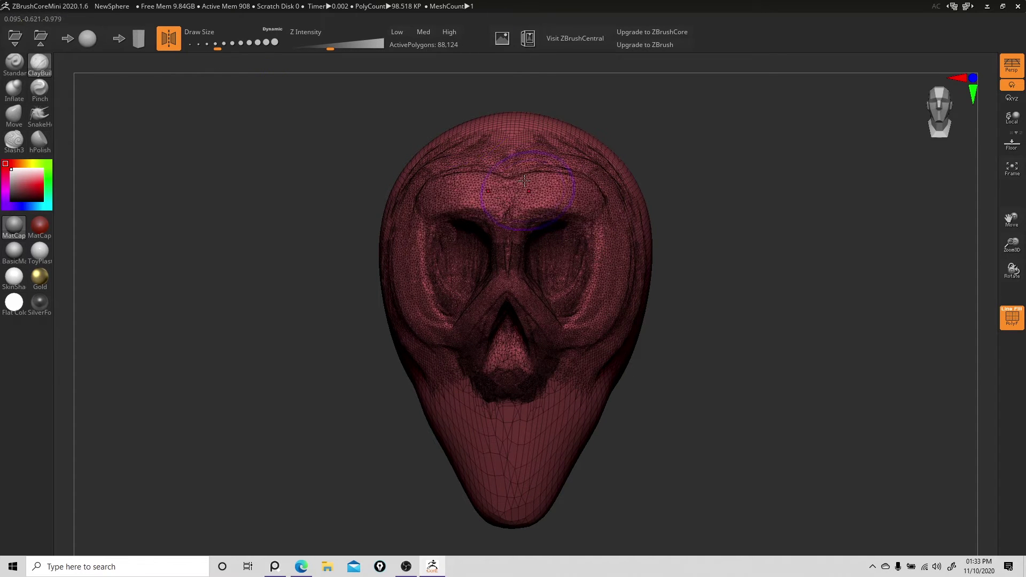
Try a brush stroke across the brow with symmetry off, undo it and reactivate symmetry
{"action": "left_click_drag", "start_coordinate": [536, 179], "coordinate": [634, 218]}
{"action": "key", "text": "ctrl+z"}
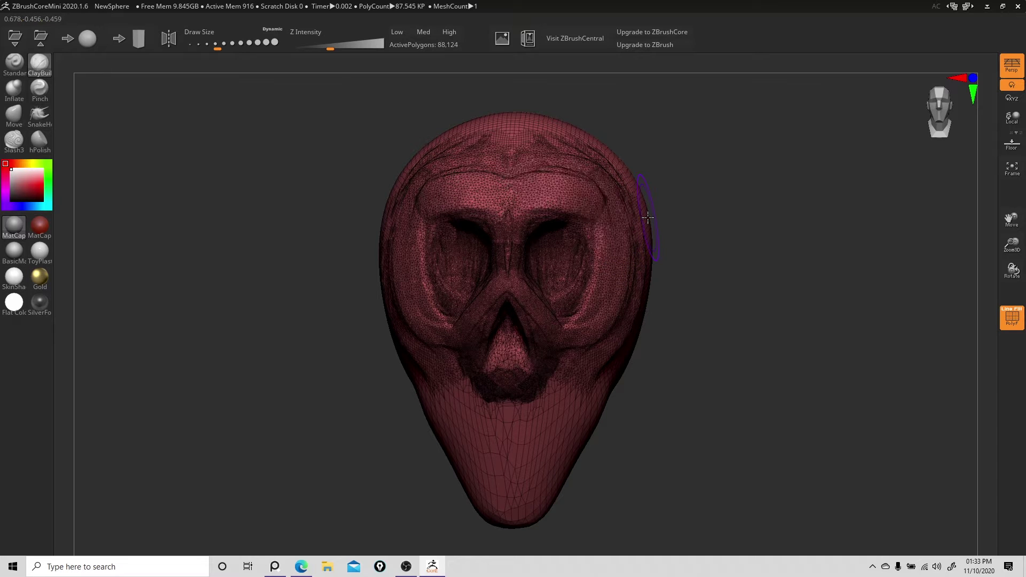
{"action": "left_click", "coordinate": [168, 41]}
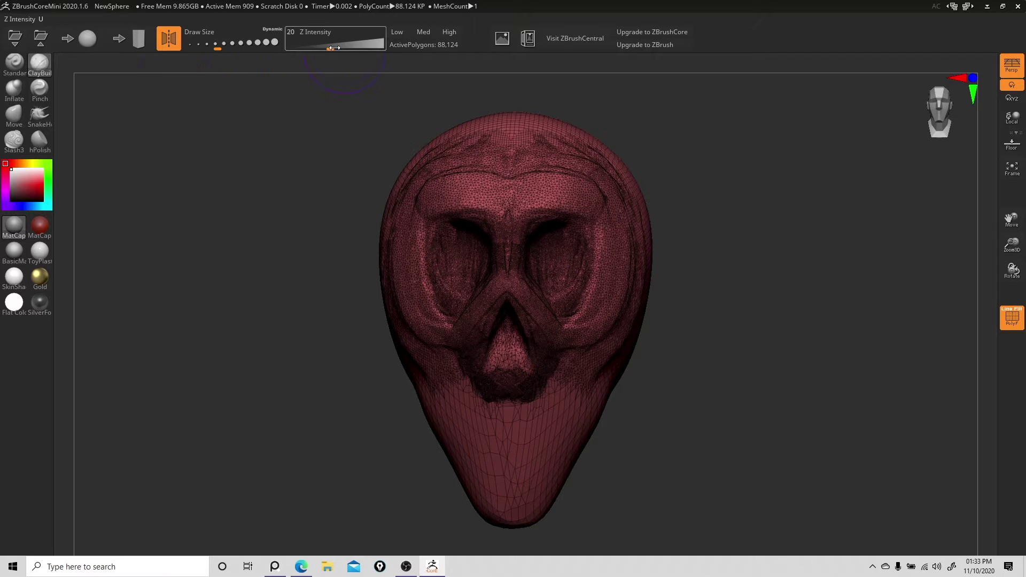
Try reducing the mesh to the Low, Med and High levels of 150k, 300k and 500k polygons
{"action": "left_click", "coordinate": [400, 32]}
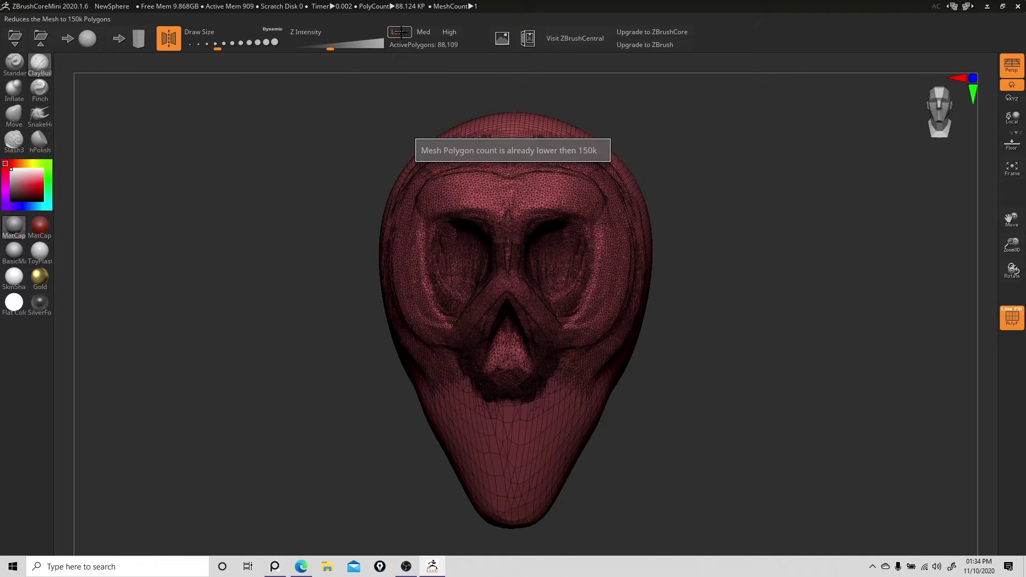
{"action": "left_click", "coordinate": [436, 38]}
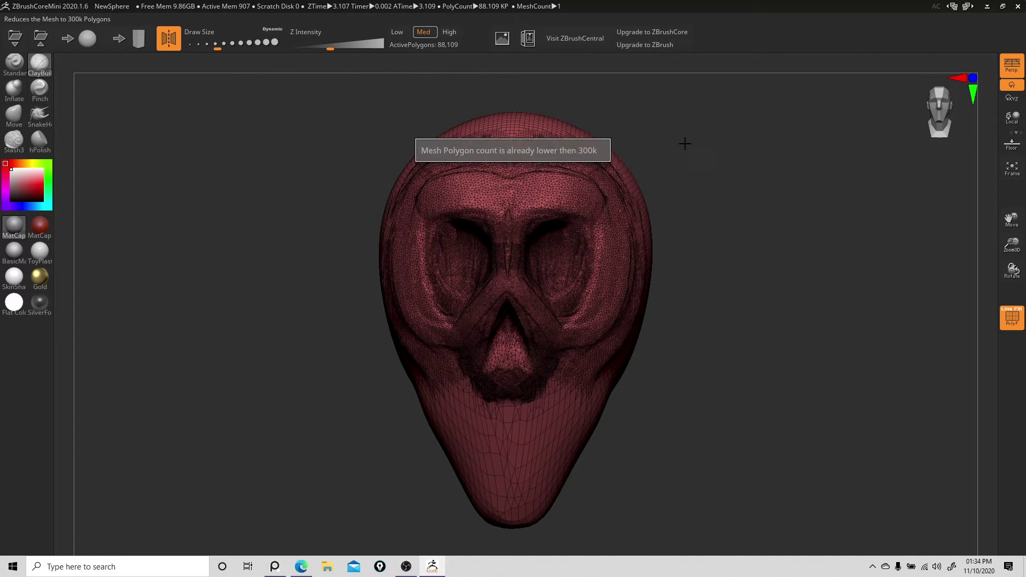
{"action": "left_click", "coordinate": [448, 33]}
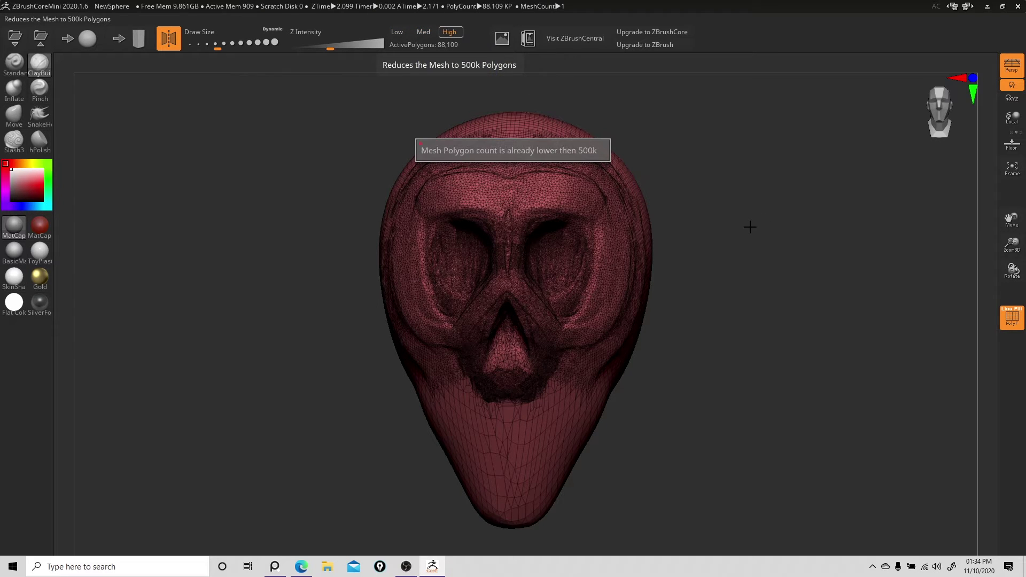
Sculpt clay strokes over the cheeks and jaw of the skull, and turn the polygon wireframe off
{"action": "mouse_move", "coordinate": [669, 208]}
{"action": "left_mouse_down"}
{"action": "mouse_move", "coordinate": [657, 216]}
{"action": "mouse_move", "coordinate": [670, 209]}
{"action": "left_mouse_up"}
{"action": "left_click_drag", "start_coordinate": [534, 254], "coordinate": [467, 338]}
{"action": "mouse_move", "coordinate": [505, 281]}
{"action": "left_mouse_down"}
{"action": "mouse_move", "coordinate": [460, 316]}
{"action": "mouse_move", "coordinate": [412, 481]}
{"action": "mouse_move", "coordinate": [447, 474]}
{"action": "mouse_move", "coordinate": [502, 410]}
{"action": "mouse_move", "coordinate": [528, 290]}
{"action": "mouse_move", "coordinate": [572, 242]}
{"action": "left_mouse_up"}
{"action": "mouse_move", "coordinate": [662, 227]}
{"action": "left_mouse_down"}
{"action": "mouse_move", "coordinate": [716, 227]}
{"action": "mouse_move", "coordinate": [676, 230]}
{"action": "left_mouse_up"}
{"action": "left_click", "coordinate": [1012, 321]}
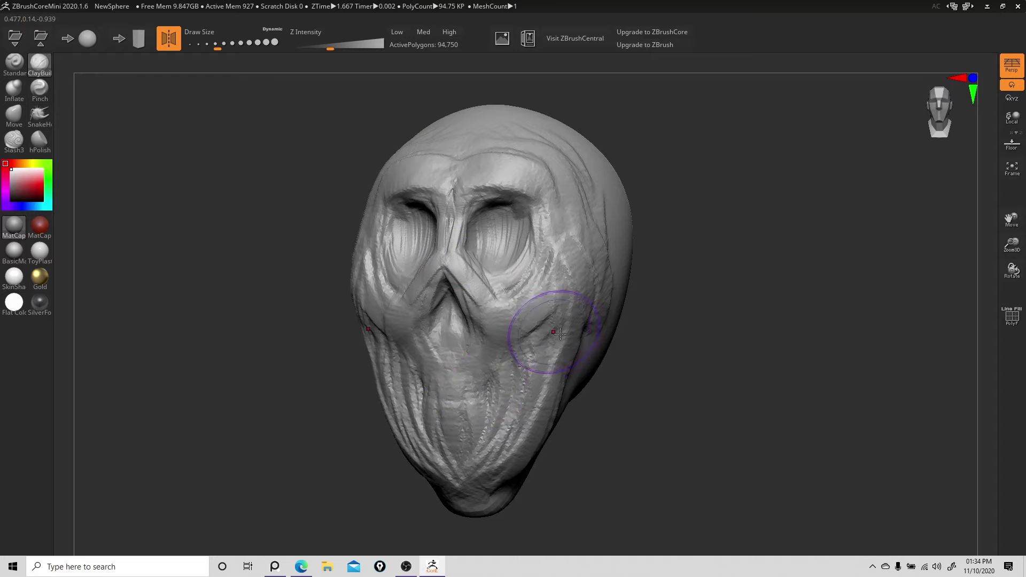
Reduce the brush size and sculpt two rows of teeth framed by upper and lower lip ridges below the nose opening
{"action": "key", "text": "["}
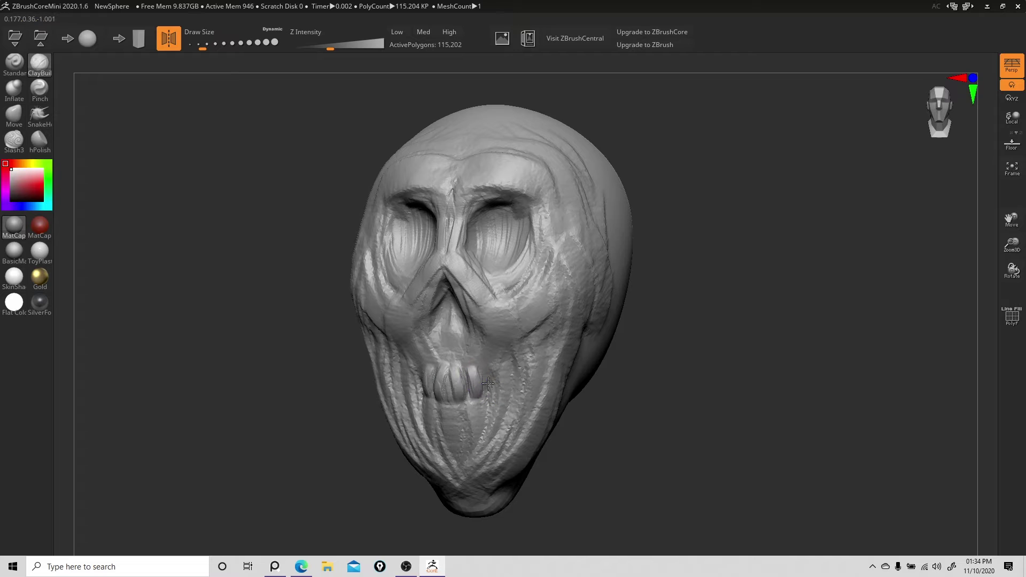
{"action": "left_click_drag", "start_coordinate": [494, 367], "coordinate": [474, 367]}
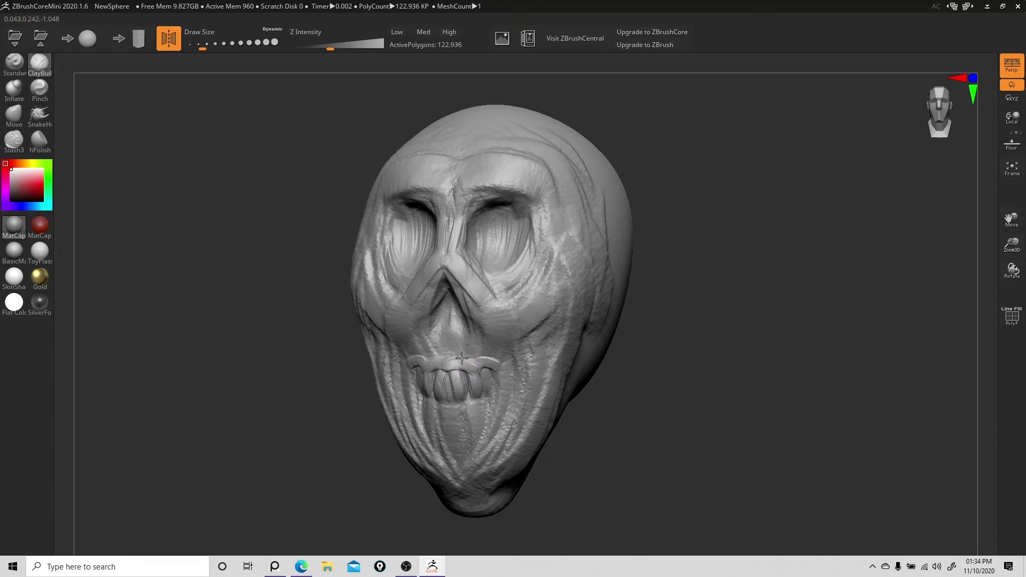
{"action": "mouse_move", "coordinate": [473, 363]}
{"action": "left_mouse_down"}
{"action": "mouse_move", "coordinate": [491, 351]}
{"action": "mouse_move", "coordinate": [541, 368]}
{"action": "left_mouse_up"}
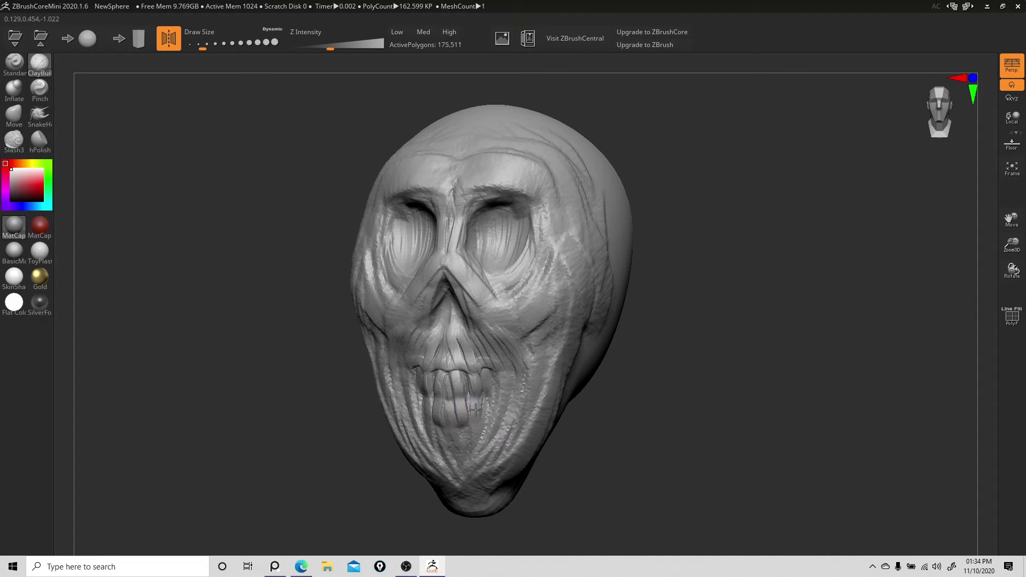
{"action": "left_click_drag", "start_coordinate": [474, 419], "coordinate": [485, 416]}
{"action": "mouse_move", "coordinate": [501, 378]}
{"action": "left_mouse_down"}
{"action": "mouse_move", "coordinate": [507, 419]}
{"action": "mouse_move", "coordinate": [454, 428]}
{"action": "mouse_move", "coordinate": [514, 405]}
{"action": "left_mouse_up"}
{"action": "mouse_move", "coordinate": [481, 350]}
{"action": "left_mouse_down"}
{"action": "mouse_move", "coordinate": [510, 372]}
{"action": "mouse_move", "coordinate": [462, 344]}
{"action": "mouse_move", "coordinate": [497, 356]}
{"action": "mouse_move", "coordinate": [489, 315]}
{"action": "mouse_move", "coordinate": [537, 367]}
{"action": "left_mouse_up"}
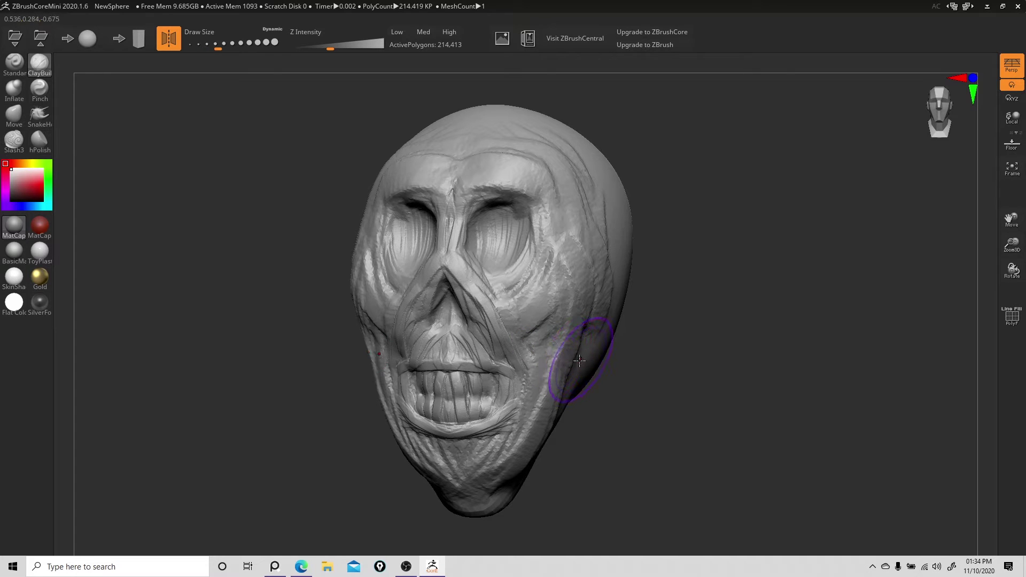
Carve hollows under the cheekbone and along the temple and side of the skull
{"action": "mouse_move", "coordinate": [560, 346]}
{"action": "left_mouse_down", "text": "alt"}
{"action": "mouse_move", "coordinate": [556, 389]}
{"action": "mouse_move", "coordinate": [550, 347]}
{"action": "mouse_move", "coordinate": [555, 393]}
{"action": "mouse_move", "coordinate": [555, 283]}
{"action": "mouse_move", "coordinate": [540, 315]}
{"action": "mouse_move", "coordinate": [588, 186]}
{"action": "mouse_move", "coordinate": [604, 255]}
{"action": "left_mouse_up", "text": "alt"}
{"action": "left_click_drag", "start_coordinate": [690, 267], "coordinate": [619, 270]}
{"action": "mouse_move", "coordinate": [505, 296]}
{"action": "left_mouse_down", "text": "alt"}
{"action": "mouse_move", "coordinate": [511, 231]}
{"action": "mouse_move", "coordinate": [492, 321]}
{"action": "mouse_move", "coordinate": [466, 350]}
{"action": "left_mouse_up", "text": "alt"}
{"action": "mouse_move", "coordinate": [524, 208]}
{"action": "left_mouse_down", "text": "alt"}
{"action": "mouse_move", "coordinate": [543, 288]}
{"action": "mouse_move", "coordinate": [532, 174]}
{"action": "mouse_move", "coordinate": [556, 257]}
{"action": "left_mouse_up", "text": "alt"}
Add clay strokes along the side of the head, the cheekbone and the lower jaw
{"action": "left_click_drag", "start_coordinate": [657, 307], "coordinate": [550, 297]}
{"action": "mouse_move", "coordinate": [442, 235]}
{"action": "left_mouse_down"}
{"action": "mouse_move", "coordinate": [419, 236]}
{"action": "mouse_move", "coordinate": [449, 187]}
{"action": "mouse_move", "coordinate": [531, 179]}
{"action": "mouse_move", "coordinate": [513, 288]}
{"action": "left_mouse_up"}
{"action": "mouse_move", "coordinate": [533, 349]}
{"action": "left_mouse_down"}
{"action": "mouse_move", "coordinate": [470, 325]}
{"action": "mouse_move", "coordinate": [406, 331]}
{"action": "mouse_move", "coordinate": [444, 288]}
{"action": "mouse_move", "coordinate": [481, 311]}
{"action": "left_mouse_up"}
{"action": "mouse_move", "coordinate": [603, 326]}
{"action": "left_mouse_down"}
{"action": "mouse_move", "coordinate": [681, 347]}
{"action": "mouse_move", "coordinate": [694, 321]}
{"action": "mouse_move", "coordinate": [674, 355]}
{"action": "mouse_move", "coordinate": [429, 357]}
{"action": "mouse_move", "coordinate": [440, 350]}
{"action": "mouse_move", "coordinate": [430, 317]}
{"action": "mouse_move", "coordinate": [443, 262]}
{"action": "left_mouse_up"}
{"action": "left_click_drag", "start_coordinate": [428, 350], "coordinate": [469, 365]}
{"action": "mouse_move", "coordinate": [442, 275]}
{"action": "left_mouse_down"}
{"action": "mouse_move", "coordinate": [419, 328]}
{"action": "mouse_move", "coordinate": [458, 365]}
{"action": "left_mouse_up"}
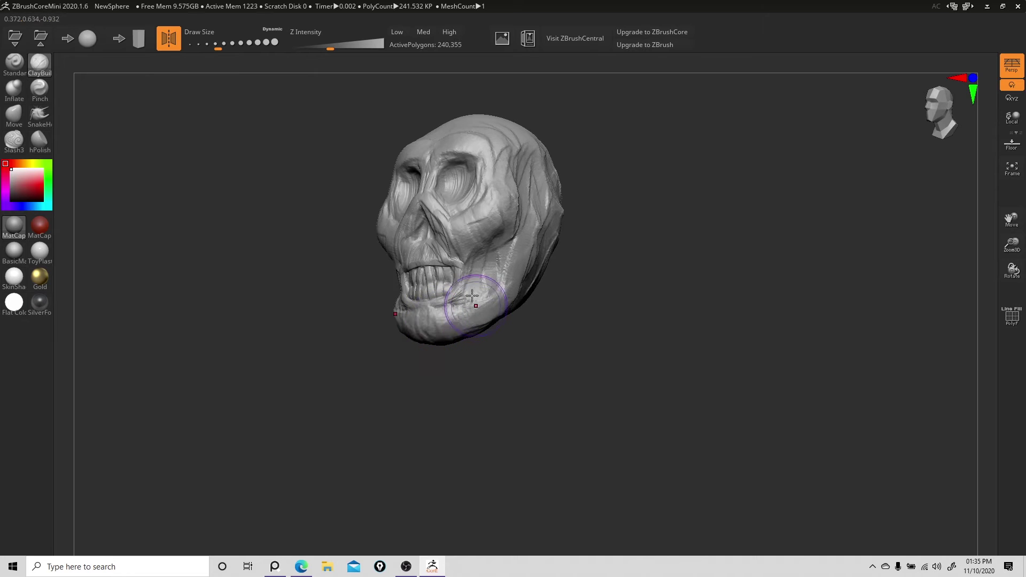
Refine the jawline and build a lump of clay beneath the back of the skull to start the neck
{"action": "mouse_move", "coordinate": [516, 334]}
{"action": "left_mouse_down"}
{"action": "mouse_move", "coordinate": [607, 295]}
{"action": "mouse_move", "coordinate": [630, 323]}
{"action": "mouse_move", "coordinate": [576, 286]}
{"action": "mouse_move", "coordinate": [454, 331]}
{"action": "mouse_move", "coordinate": [478, 310]}
{"action": "left_mouse_up"}
{"action": "mouse_move", "coordinate": [597, 314]}
{"action": "left_mouse_down"}
{"action": "mouse_move", "coordinate": [590, 338]}
{"action": "mouse_move", "coordinate": [604, 325]}
{"action": "mouse_move", "coordinate": [584, 321]}
{"action": "left_mouse_up"}
{"action": "mouse_move", "coordinate": [457, 312]}
{"action": "left_mouse_down"}
{"action": "mouse_move", "coordinate": [435, 343]}
{"action": "mouse_move", "coordinate": [472, 320]}
{"action": "mouse_move", "coordinate": [461, 348]}
{"action": "mouse_move", "coordinate": [479, 327]}
{"action": "left_mouse_up"}
{"action": "left_click_drag", "start_coordinate": [588, 331], "coordinate": [596, 283]}
{"action": "mouse_move", "coordinate": [445, 359]}
{"action": "left_mouse_down"}
{"action": "mouse_move", "coordinate": [445, 376]}
{"action": "mouse_move", "coordinate": [458, 347]}
{"action": "mouse_move", "coordinate": [434, 384]}
{"action": "mouse_move", "coordinate": [467, 360]}
{"action": "mouse_move", "coordinate": [515, 382]}
{"action": "left_mouse_up"}
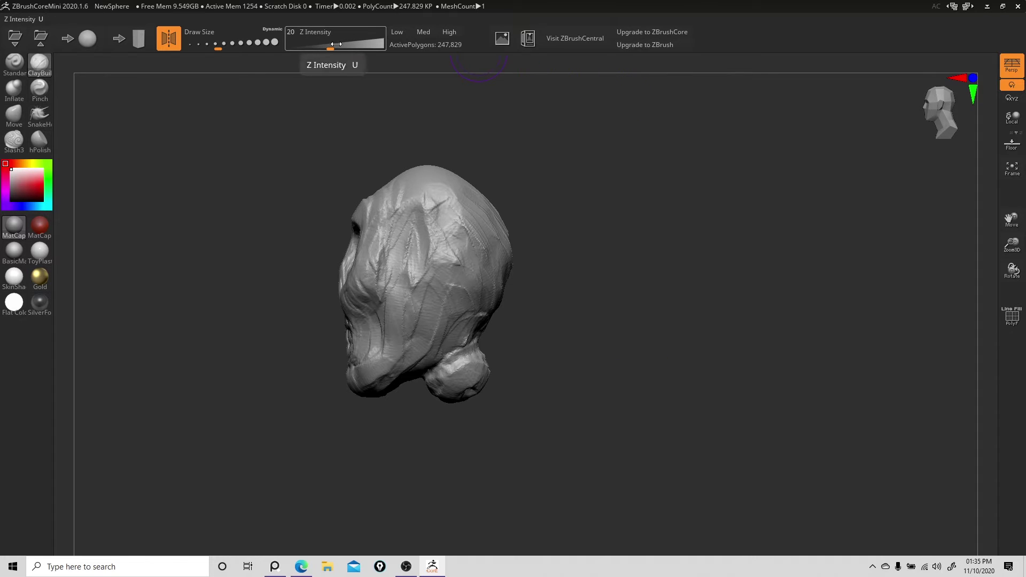
Raise the Z Intensity to 50 and extend the neck downward with heavy clay strokes
{"action": "left_click_drag", "start_coordinate": [332, 46], "coordinate": [355, 46]}
{"action": "left_click_drag", "start_coordinate": [546, 357], "coordinate": [556, 288]}
{"action": "left_click_drag", "start_coordinate": [467, 364], "coordinate": [488, 392]}
{"action": "mouse_move", "coordinate": [561, 342]}
{"action": "left_mouse_down"}
{"action": "mouse_move", "coordinate": [534, 381]}
{"action": "mouse_move", "coordinate": [553, 378]}
{"action": "left_mouse_up"}
{"action": "mouse_move", "coordinate": [483, 398]}
{"action": "left_mouse_down"}
{"action": "mouse_move", "coordinate": [481, 409]}
{"action": "mouse_move", "coordinate": [489, 373]}
{"action": "mouse_move", "coordinate": [510, 402]}
{"action": "mouse_move", "coordinate": [502, 420]}
{"action": "left_mouse_up"}
{"action": "left_click_drag", "start_coordinate": [527, 377], "coordinate": [581, 368]}
{"action": "left_click_drag", "start_coordinate": [466, 401], "coordinate": [499, 409]}
{"action": "left_click_drag", "start_coordinate": [374, 43], "coordinate": [355, 43]}
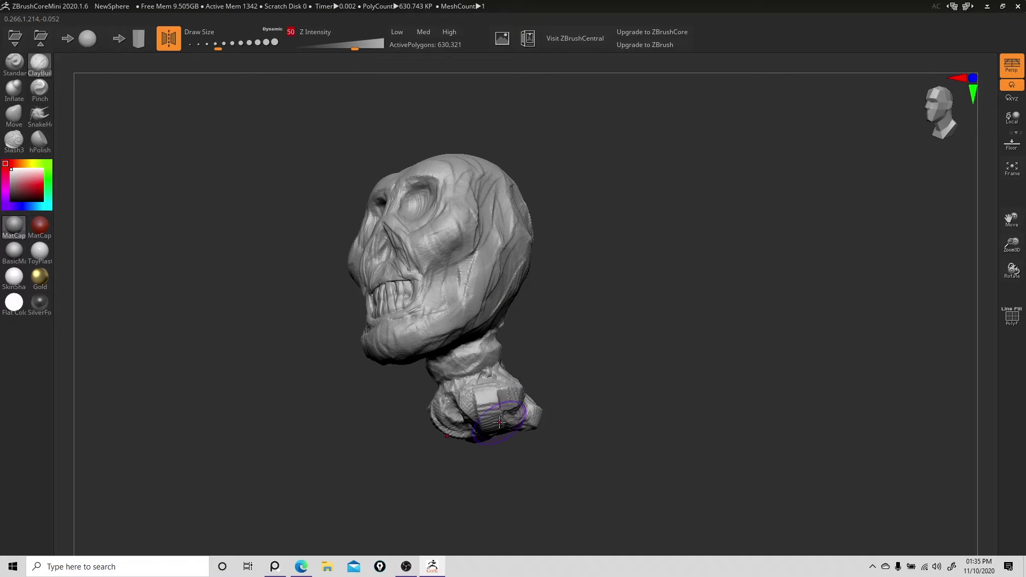
Fill out the base of the neck and smooth its rough surface
{"action": "mouse_move", "coordinate": [471, 419]}
{"action": "left_mouse_down"}
{"action": "mouse_move", "coordinate": [448, 417]}
{"action": "mouse_move", "coordinate": [499, 402]}
{"action": "mouse_move", "coordinate": [443, 401]}
{"action": "mouse_move", "coordinate": [496, 368]}
{"action": "left_mouse_up"}
{"action": "mouse_move", "coordinate": [567, 380]}
{"action": "left_mouse_down"}
{"action": "mouse_move", "coordinate": [494, 350]}
{"action": "mouse_move", "coordinate": [591, 346]}
{"action": "mouse_move", "coordinate": [611, 327]}
{"action": "mouse_move", "coordinate": [528, 344]}
{"action": "left_mouse_up"}
{"action": "left_click_drag", "start_coordinate": [470, 385], "coordinate": [510, 422], "text": "shift"}
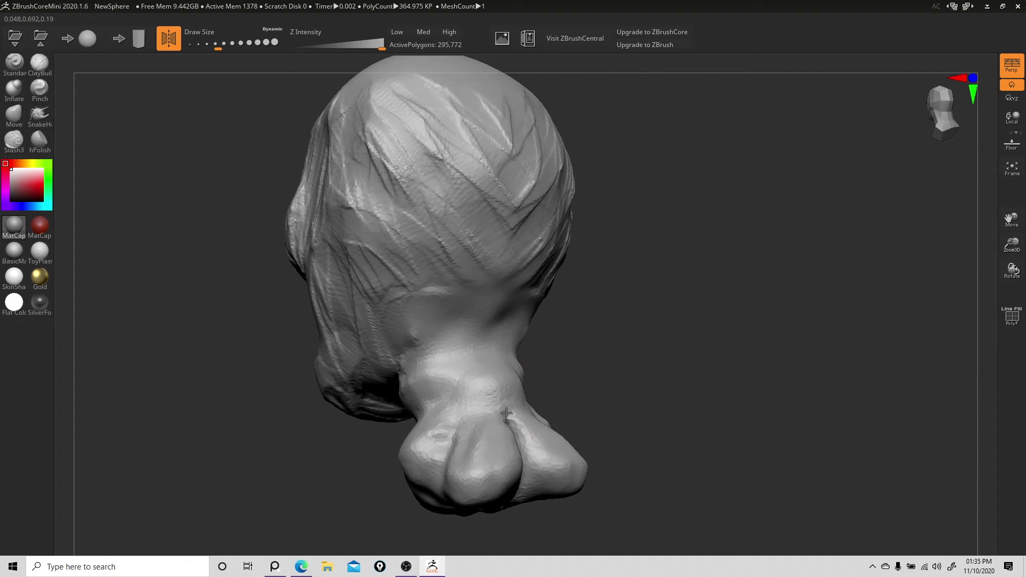
Inspect the neck's mesh with the polygon lines and fill, apply a clay stroke to the nape, and turn the wireframe off
{"action": "left_click", "coordinate": [1013, 323]}
{"action": "left_click", "coordinate": [1009, 315]}
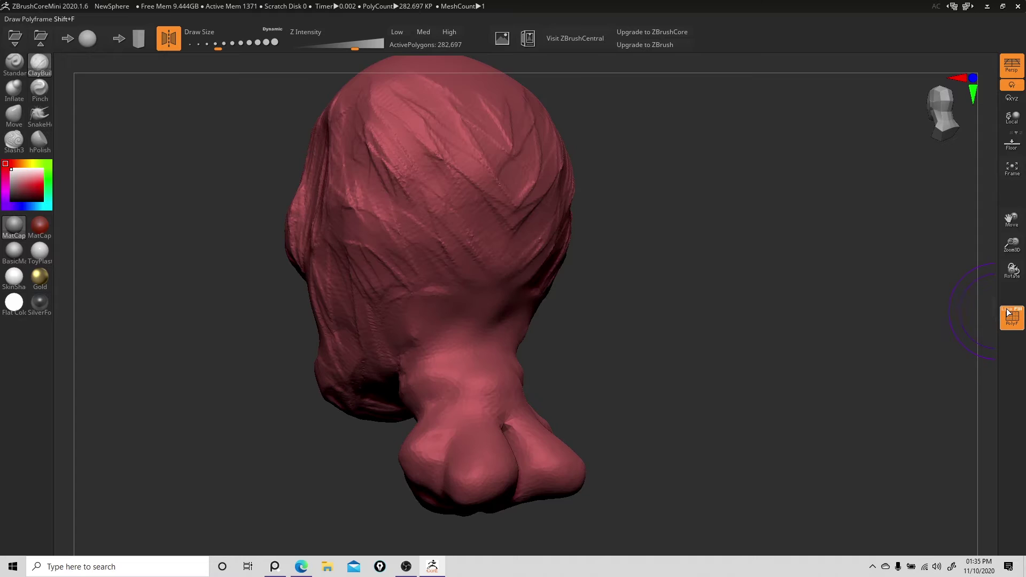
{"action": "left_click", "coordinate": [1011, 313]}
{"action": "left_click", "coordinate": [1012, 313]}
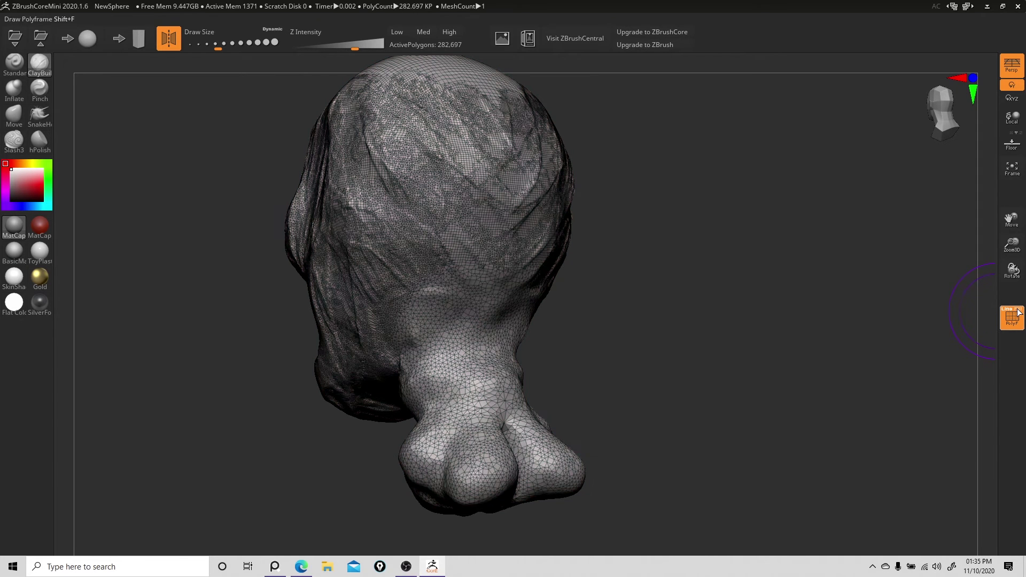
{"action": "left_click", "coordinate": [1015, 315]}
{"action": "right_click_drag", "start_coordinate": [513, 396], "coordinate": [485, 399]}
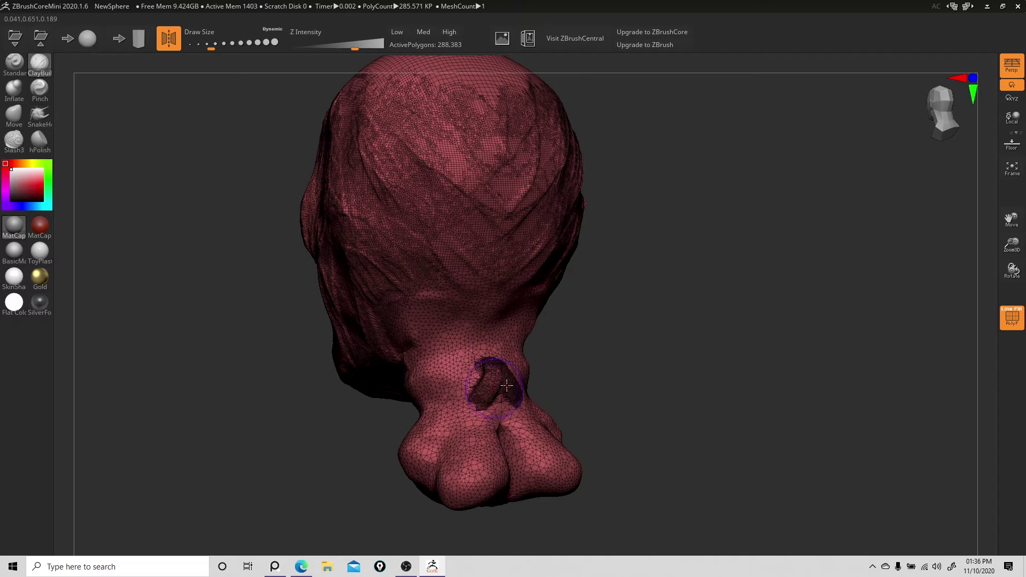
{"action": "left_click", "coordinate": [1009, 328]}
Shape the nape and the base of the neck with a smaller clay brush and smooth the transitions
{"action": "mouse_move", "coordinate": [488, 374]}
{"action": "left_mouse_down"}
{"action": "mouse_move", "coordinate": [499, 420]}
{"action": "mouse_move", "coordinate": [483, 440]}
{"action": "mouse_move", "coordinate": [521, 443]}
{"action": "mouse_move", "coordinate": [530, 455]}
{"action": "mouse_move", "coordinate": [526, 440]}
{"action": "left_mouse_up"}
{"action": "right_click_drag", "start_coordinate": [526, 439], "coordinate": [481, 470]}
{"action": "left_click_drag", "start_coordinate": [473, 487], "coordinate": [459, 476]}
{"action": "right_click_drag", "start_coordinate": [463, 470], "coordinate": [517, 427]}
{"action": "mouse_move", "coordinate": [490, 448]}
{"action": "left_mouse_down", "text": "shift"}
{"action": "mouse_move", "coordinate": [511, 471]}
{"action": "mouse_move", "coordinate": [494, 388]}
{"action": "left_mouse_up", "text": "shift"}
{"action": "mouse_move", "coordinate": [502, 344]}
{"action": "left_mouse_down"}
{"action": "mouse_move", "coordinate": [485, 355]}
{"action": "mouse_move", "coordinate": [481, 293]}
{"action": "mouse_move", "coordinate": [464, 337]}
{"action": "left_mouse_up"}
{"action": "mouse_move", "coordinate": [464, 337]}
{"action": "right_mouse_down"}
{"action": "mouse_move", "coordinate": [557, 314]}
{"action": "mouse_move", "coordinate": [583, 293]}
{"action": "right_mouse_up"}
{"action": "right_click_drag", "start_coordinate": [511, 371], "coordinate": [545, 333], "text": "alt"}
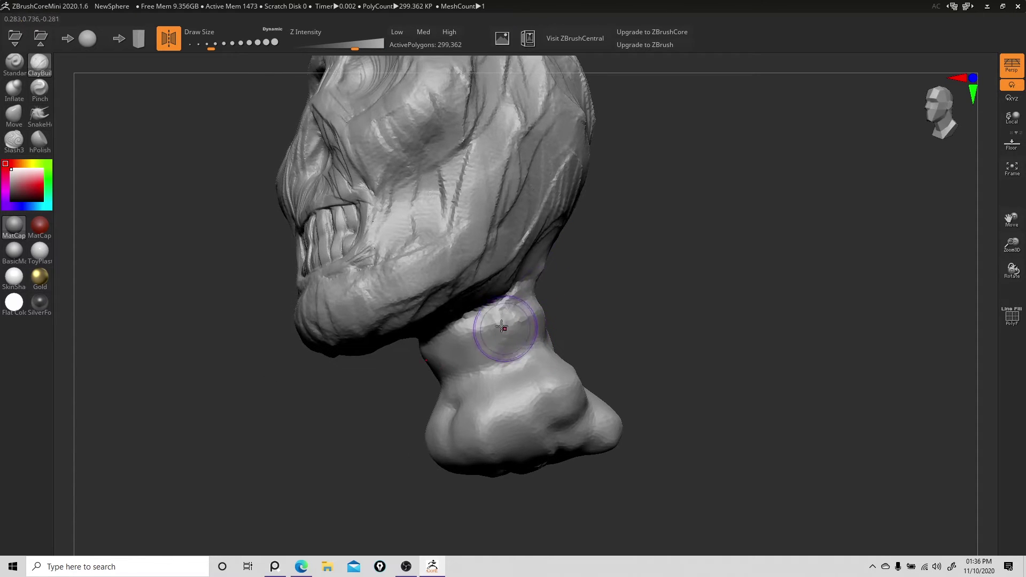
Sculpt muscle bands along the side and front of the neck up to the skull
{"action": "mouse_move", "coordinate": [501, 321]}
{"action": "left_mouse_down"}
{"action": "mouse_move", "coordinate": [497, 310]}
{"action": "mouse_move", "coordinate": [493, 423]}
{"action": "mouse_move", "coordinate": [503, 348]}
{"action": "left_mouse_up"}
{"action": "right_click_drag", "start_coordinate": [459, 406], "coordinate": [504, 378]}
{"action": "mouse_move", "coordinate": [487, 374]}
{"action": "left_mouse_down"}
{"action": "mouse_move", "coordinate": [486, 340]}
{"action": "mouse_move", "coordinate": [526, 313]}
{"action": "left_mouse_up"}
{"action": "mouse_move", "coordinate": [515, 291]}
{"action": "left_mouse_down"}
{"action": "mouse_move", "coordinate": [496, 298]}
{"action": "mouse_move", "coordinate": [504, 247]}
{"action": "mouse_move", "coordinate": [483, 272]}
{"action": "left_mouse_up"}
{"action": "right_click_drag", "start_coordinate": [526, 251], "coordinate": [488, 206]}
{"action": "right_click_drag", "start_coordinate": [454, 168], "coordinate": [508, 266], "text": "alt"}
{"action": "left_click_drag", "start_coordinate": [508, 265], "coordinate": [530, 263]}
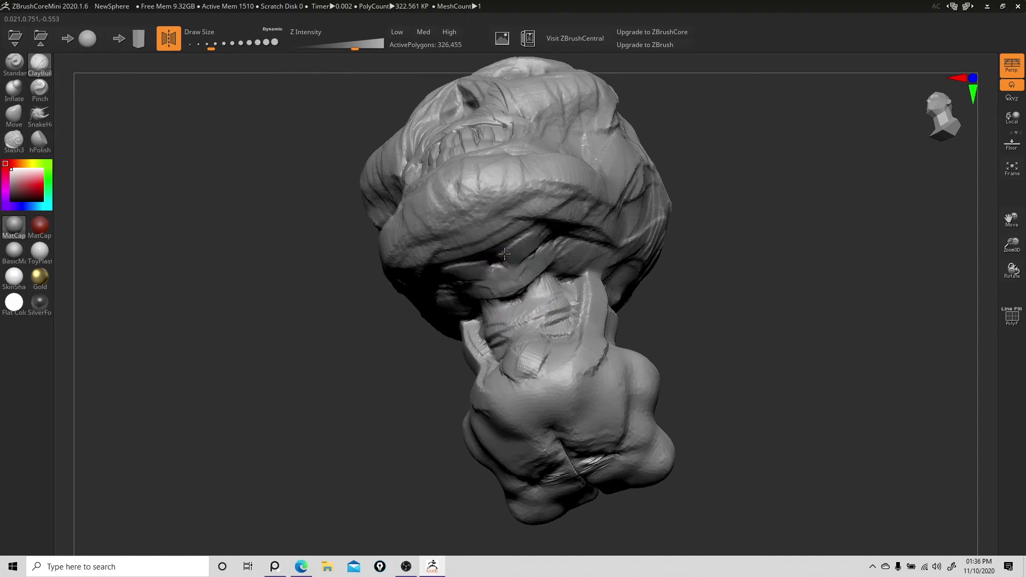
Add clay strokes to the underside of the jaw where it meets the neck
{"action": "mouse_move", "coordinate": [521, 236]}
{"action": "left_mouse_down"}
{"action": "mouse_move", "coordinate": [478, 241]}
{"action": "mouse_move", "coordinate": [465, 222]}
{"action": "left_mouse_up"}
{"action": "right_click_drag", "start_coordinate": [538, 224], "coordinate": [539, 247]}
{"action": "left_click_drag", "start_coordinate": [514, 242], "coordinate": [575, 299]}
{"action": "mouse_move", "coordinate": [695, 267]}
{"action": "left_mouse_down"}
{"action": "mouse_move", "coordinate": [764, 348]}
{"action": "mouse_move", "coordinate": [751, 361]}
{"action": "mouse_move", "coordinate": [678, 294]}
{"action": "left_mouse_up"}
{"action": "mouse_move", "coordinate": [711, 332]}
{"action": "left_mouse_down", "text": "alt"}
{"action": "mouse_move", "coordinate": [698, 289]}
{"action": "mouse_move", "coordinate": [725, 332]}
{"action": "mouse_move", "coordinate": [693, 331]}
{"action": "left_mouse_up", "text": "alt"}
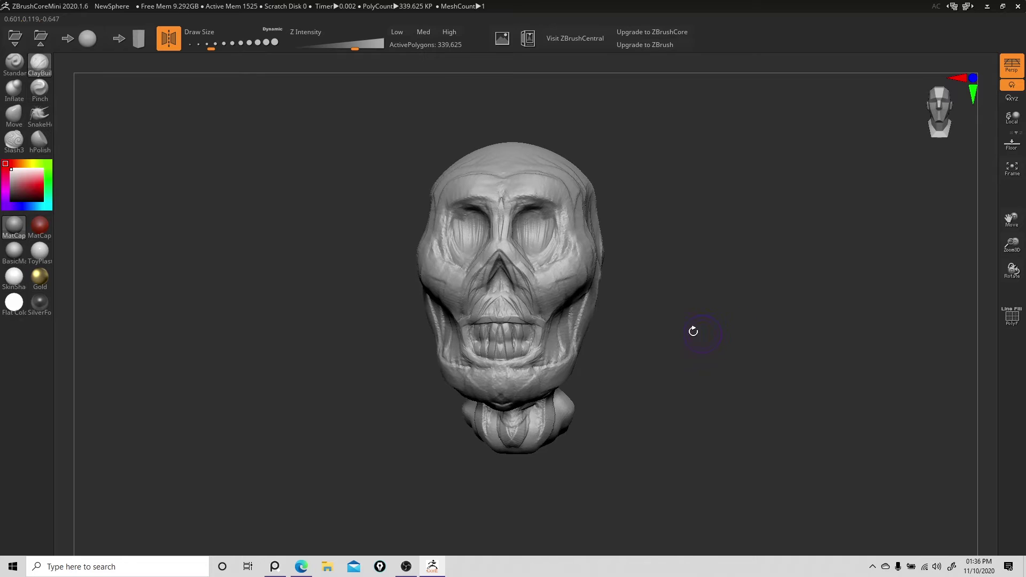
Try inflating and smoothing the cranium with the Inflate brush at a much larger draw size, and undo the result
{"action": "left_click", "coordinate": [18, 100]}
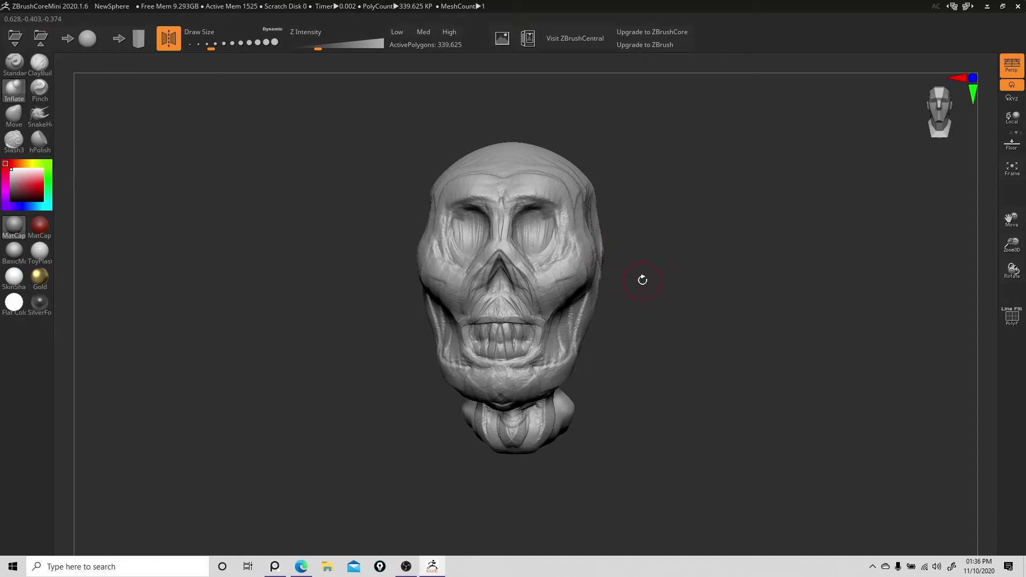
{"action": "left_click_drag", "start_coordinate": [622, 174], "coordinate": [480, 198]}
{"action": "key", "text": "bracketright"}
{"action": "key", "text": "bracketright"}
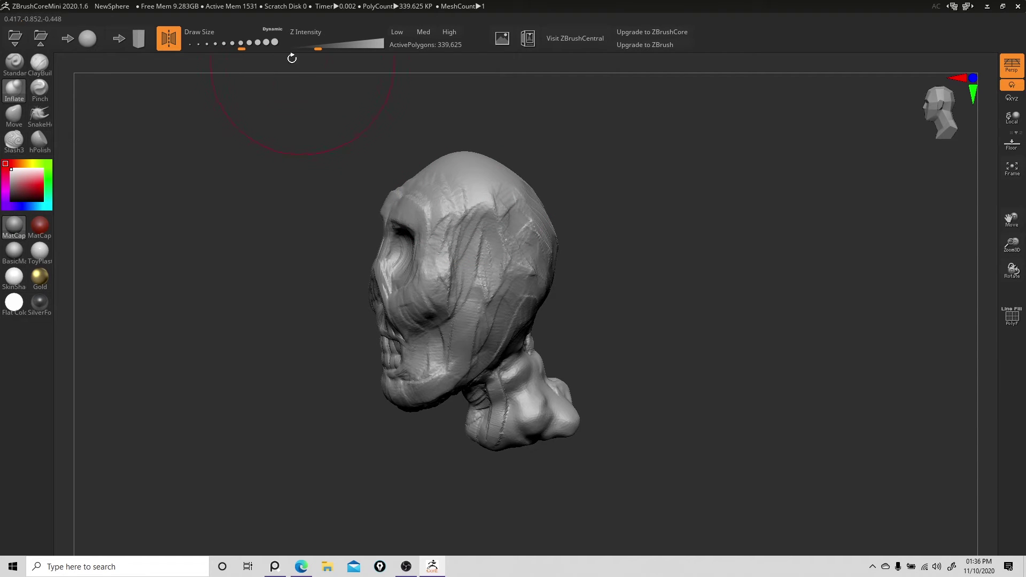
{"action": "left_click_drag", "start_coordinate": [253, 48], "coordinate": [258, 48]}
{"action": "left_click_drag", "start_coordinate": [513, 187], "coordinate": [510, 177]}
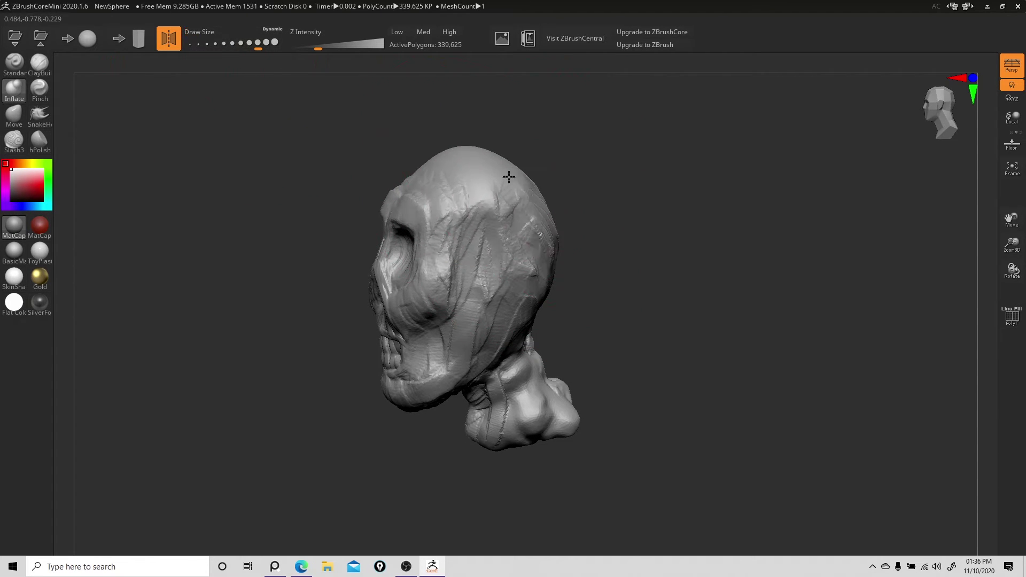
{"action": "mouse_move", "coordinate": [615, 174]}
{"action": "left_mouse_down"}
{"action": "mouse_move", "coordinate": [561, 179]}
{"action": "mouse_move", "coordinate": [522, 208]}
{"action": "mouse_move", "coordinate": [513, 238]}
{"action": "left_mouse_up"}
{"action": "mouse_move", "coordinate": [596, 230]}
{"action": "left_mouse_down"}
{"action": "mouse_move", "coordinate": [650, 225]}
{"action": "mouse_move", "coordinate": [524, 240]}
{"action": "mouse_move", "coordinate": [539, 229]}
{"action": "left_mouse_up"}
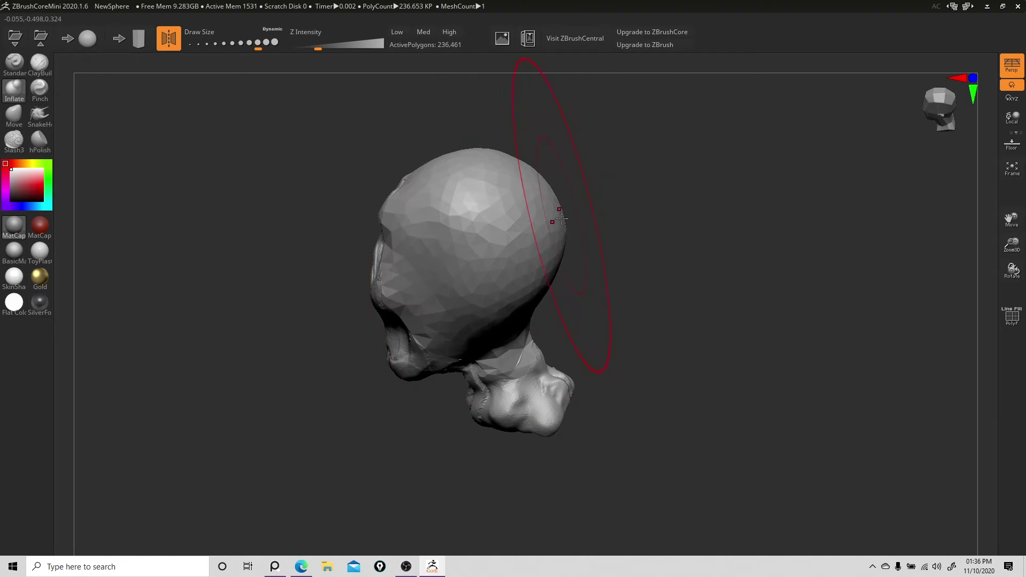
{"action": "right_click_drag", "start_coordinate": [561, 220], "coordinate": [598, 215]}
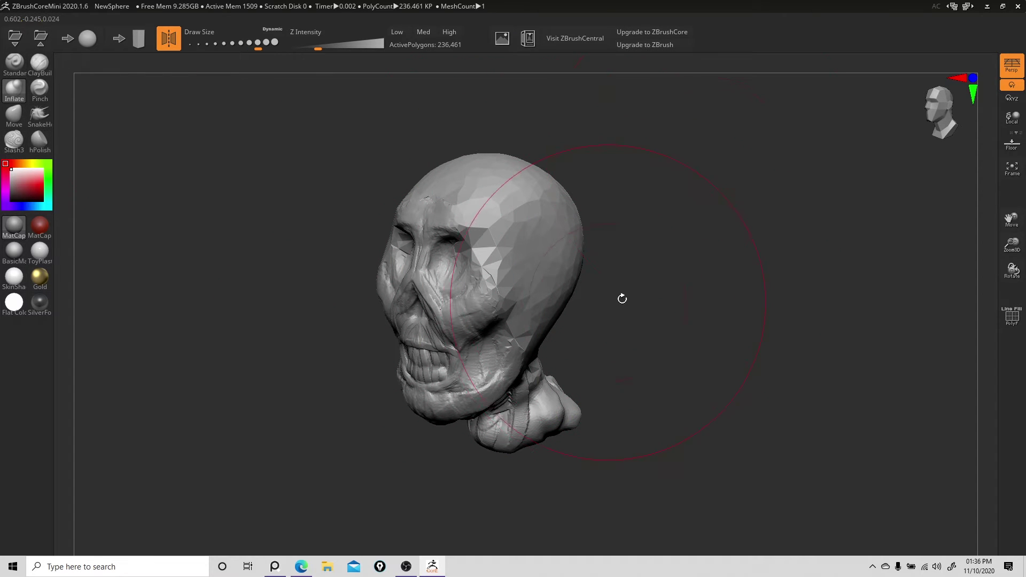
{"action": "left_click_drag", "start_coordinate": [635, 298], "coordinate": [668, 296]}
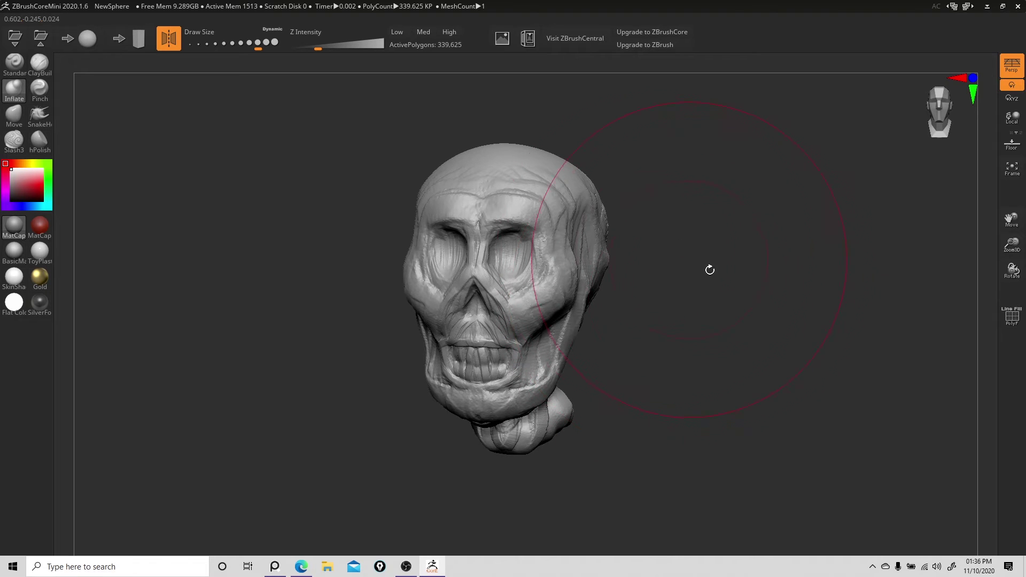
Inflate the back of the cranium with the Inflate brush at a reduced draw size
{"action": "left_click_drag", "start_coordinate": [725, 281], "coordinate": [673, 304]}
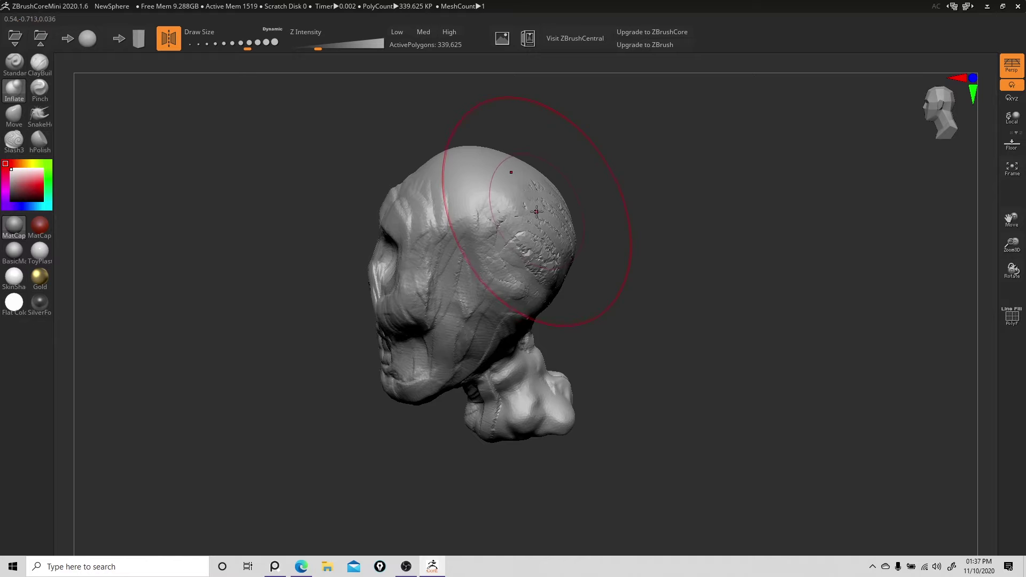
{"action": "left_click_drag", "start_coordinate": [249, 43], "coordinate": [233, 43]}
{"action": "mouse_move", "coordinate": [597, 192]}
{"action": "left_mouse_down"}
{"action": "mouse_move", "coordinate": [555, 219]}
{"action": "mouse_move", "coordinate": [559, 255]}
{"action": "left_mouse_up"}
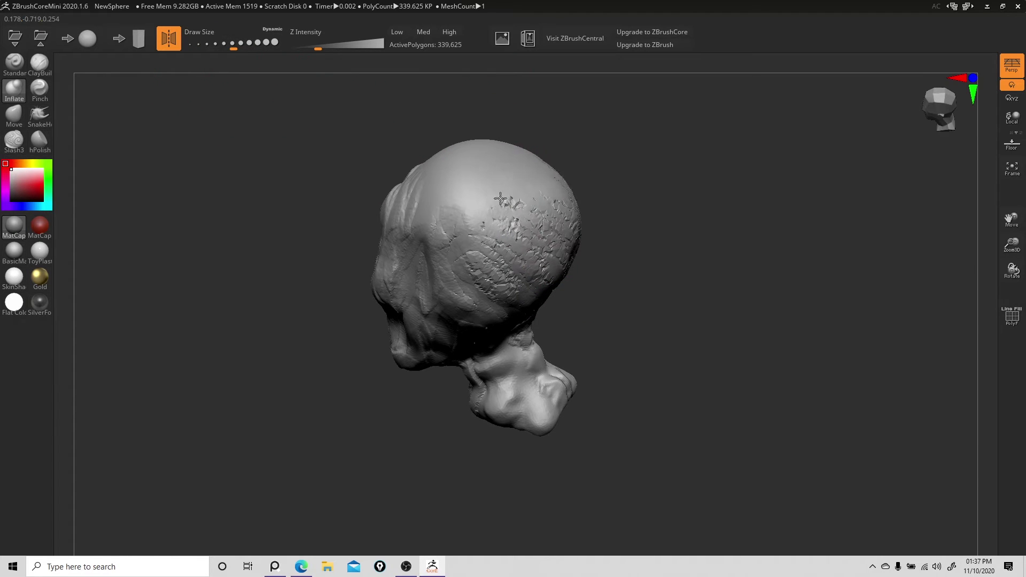
{"action": "left_click_drag", "start_coordinate": [526, 294], "coordinate": [563, 267]}
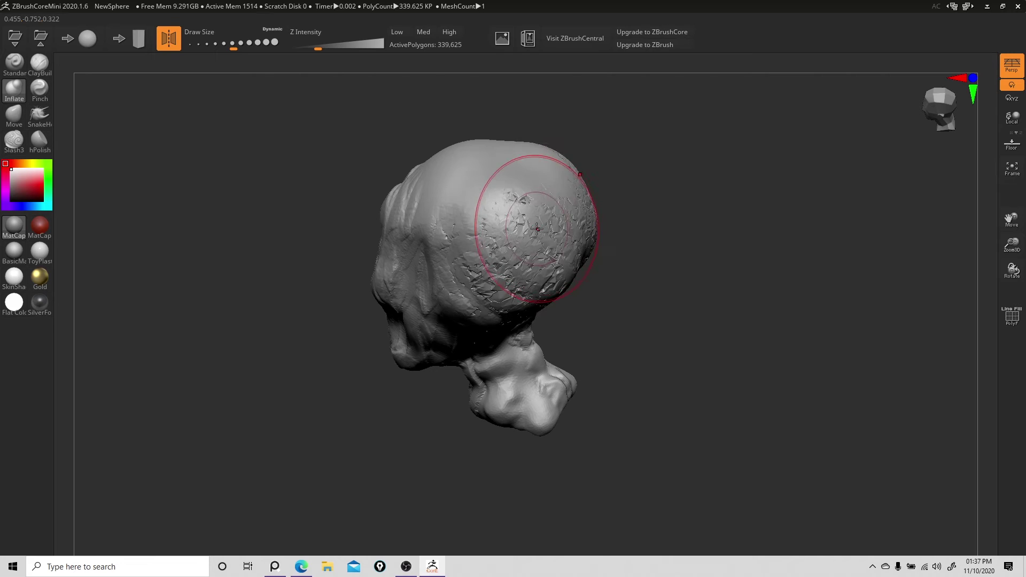
{"action": "right_click_drag", "start_coordinate": [537, 229], "coordinate": [535, 234]}
Smooth the rough, inflated surface across the back and side of the cranium
{"action": "mouse_move", "coordinate": [516, 230]}
{"action": "left_mouse_down", "text": "shift"}
{"action": "mouse_move", "coordinate": [534, 213]}
{"action": "mouse_move", "coordinate": [497, 203]}
{"action": "mouse_move", "coordinate": [465, 278]}
{"action": "mouse_move", "coordinate": [474, 238]}
{"action": "mouse_move", "coordinate": [436, 236]}
{"action": "mouse_move", "coordinate": [430, 214]}
{"action": "left_mouse_up", "text": "shift"}
{"action": "right_click_drag", "start_coordinate": [433, 215], "coordinate": [478, 216]}
{"action": "left_click_drag", "start_coordinate": [478, 216], "coordinate": [526, 225], "text": "shift"}
{"action": "mouse_move", "coordinate": [526, 225]}
{"action": "right_mouse_down"}
{"action": "mouse_move", "coordinate": [516, 224]}
{"action": "mouse_move", "coordinate": [530, 290]}
{"action": "mouse_move", "coordinate": [609, 208]}
{"action": "mouse_move", "coordinate": [561, 202]}
{"action": "mouse_move", "coordinate": [557, 265]}
{"action": "mouse_move", "coordinate": [554, 230]}
{"action": "right_mouse_up"}
Inflate the top of the cranium and smooth it into the forehead and the back of the head
{"action": "left_click_drag", "start_coordinate": [534, 179], "coordinate": [470, 161]}
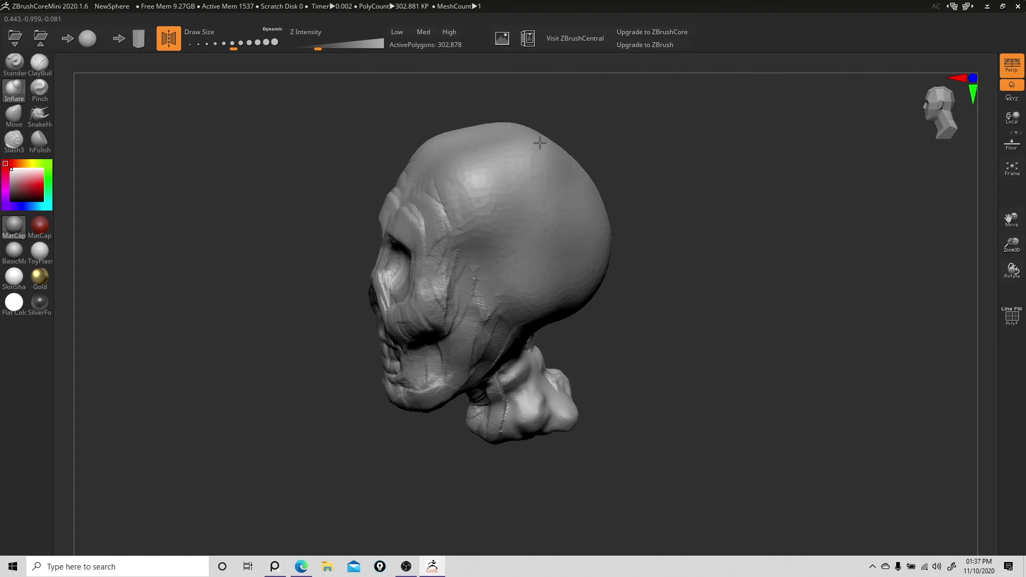
{"action": "left_click_drag", "start_coordinate": [546, 155], "coordinate": [489, 168]}
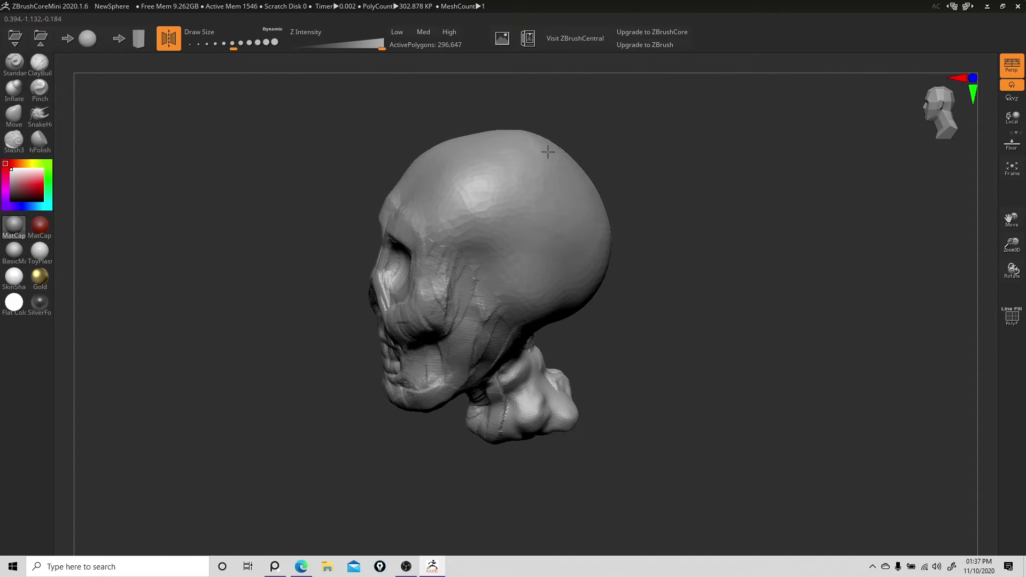
{"action": "left_click_drag", "start_coordinate": [577, 167], "coordinate": [550, 184], "text": "shift"}
{"action": "mouse_move", "coordinate": [527, 235]}
{"action": "right_mouse_down"}
{"action": "mouse_move", "coordinate": [565, 235]}
{"action": "mouse_move", "coordinate": [550, 208]}
{"action": "mouse_move", "coordinate": [569, 209]}
{"action": "right_mouse_up"}
{"action": "right_click_drag", "start_coordinate": [695, 280], "coordinate": [707, 290]}
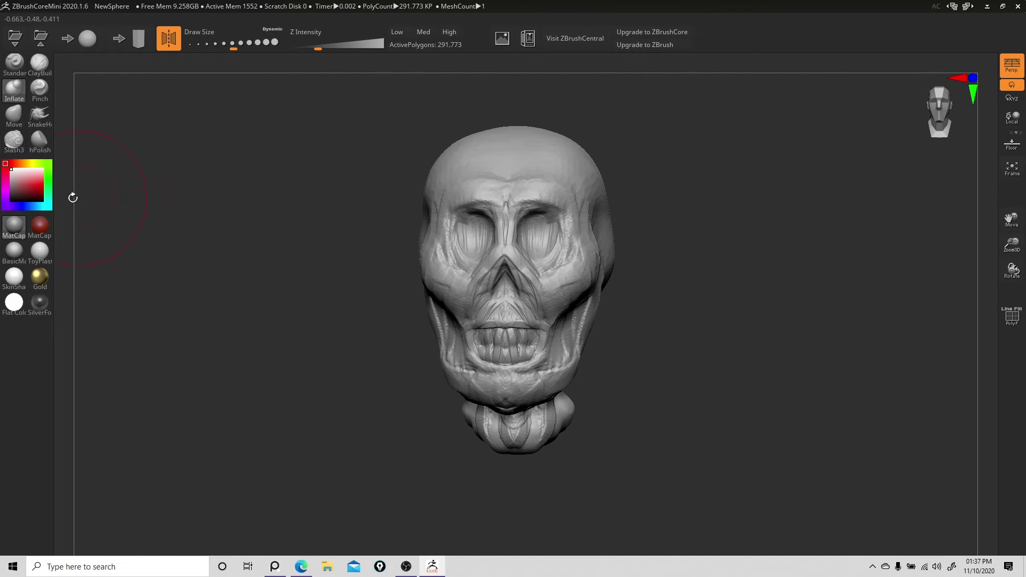
Try the MatCap Red Wax, Basic Material, ToyPlastic, SkinShade and Gold materials on the skull
{"action": "left_click", "coordinate": [43, 234]}
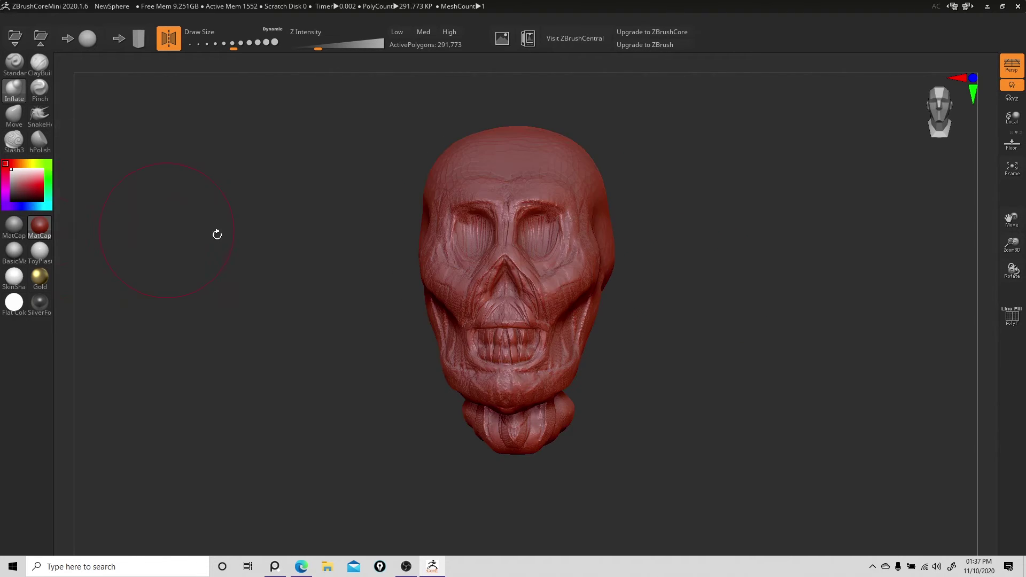
{"action": "mouse_move", "coordinate": [698, 295]}
{"action": "right_mouse_down"}
{"action": "mouse_move", "coordinate": [688, 298]}
{"action": "mouse_move", "coordinate": [712, 293]}
{"action": "mouse_move", "coordinate": [684, 294]}
{"action": "right_mouse_up"}
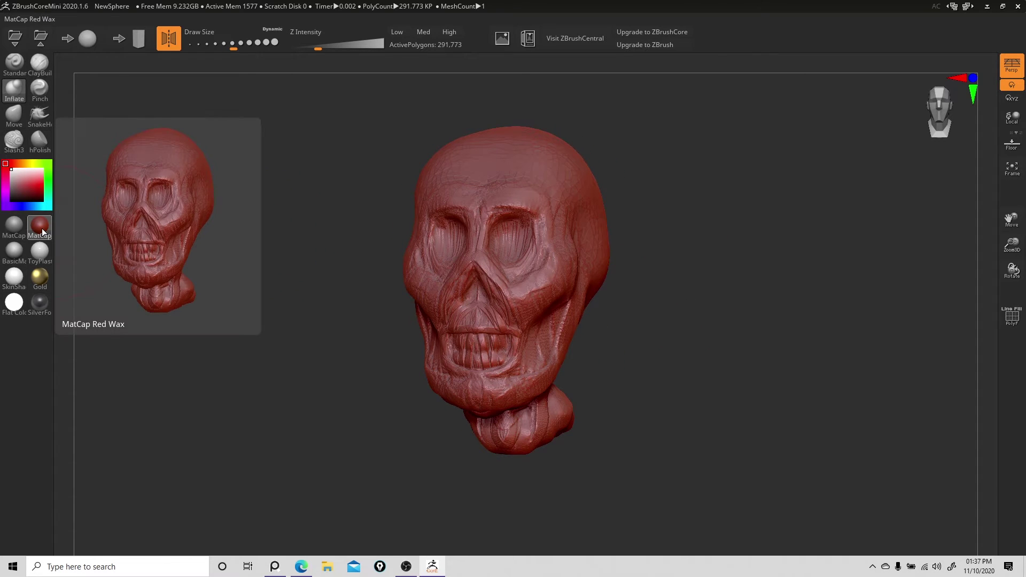
{"action": "left_click", "coordinate": [18, 253]}
{"action": "right_click_drag", "start_coordinate": [636, 342], "coordinate": [590, 332]}
{"action": "left_click", "coordinate": [43, 255]}
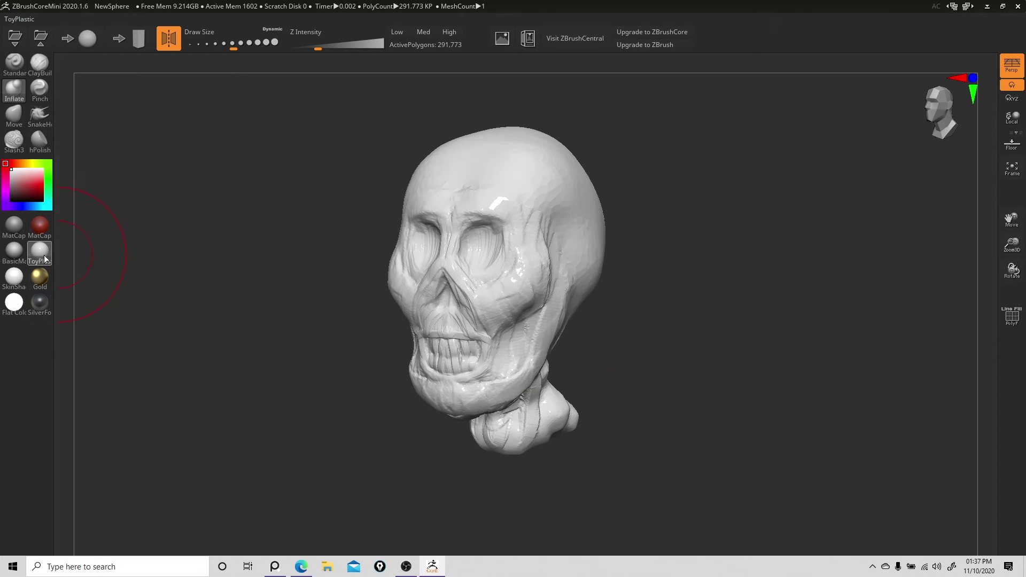
{"action": "mouse_move", "coordinate": [346, 311]}
{"action": "right_mouse_down"}
{"action": "mouse_move", "coordinate": [372, 313]}
{"action": "mouse_move", "coordinate": [355, 311]}
{"action": "right_mouse_up"}
{"action": "left_click", "coordinate": [12, 280]}
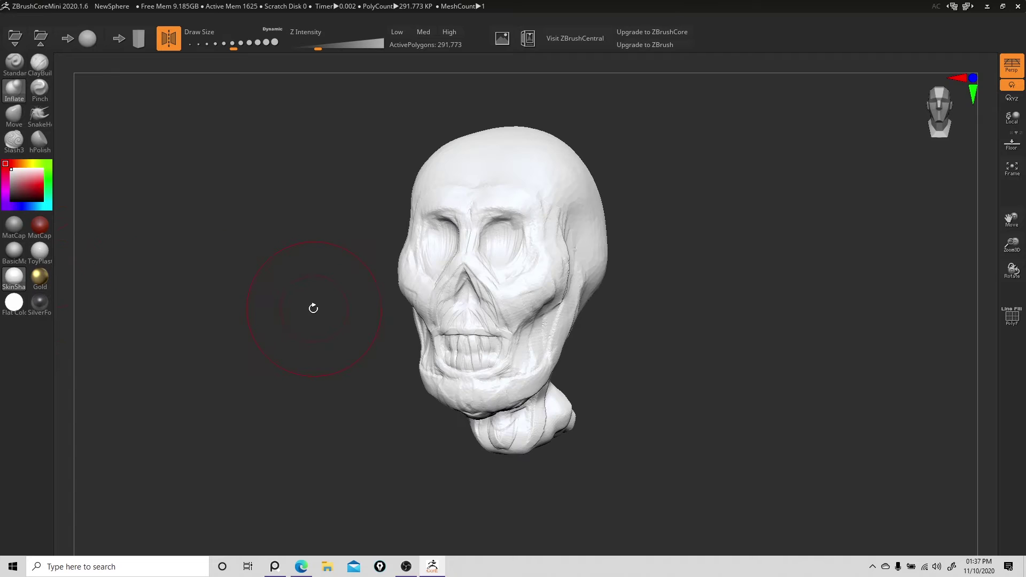
{"action": "left_click", "coordinate": [46, 283]}
{"action": "right_click_drag", "start_coordinate": [310, 300], "coordinate": [286, 302]}
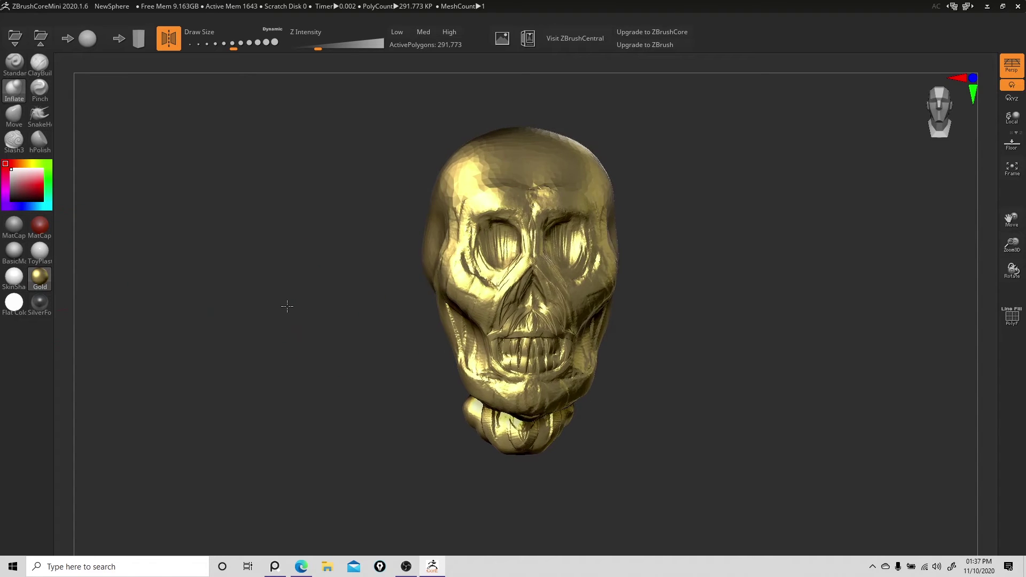
Apply the Flat Color material to the skull and set its color to dark red
{"action": "left_click", "coordinate": [20, 305]}
{"action": "left_click_drag", "start_coordinate": [155, 304], "coordinate": [246, 298]}
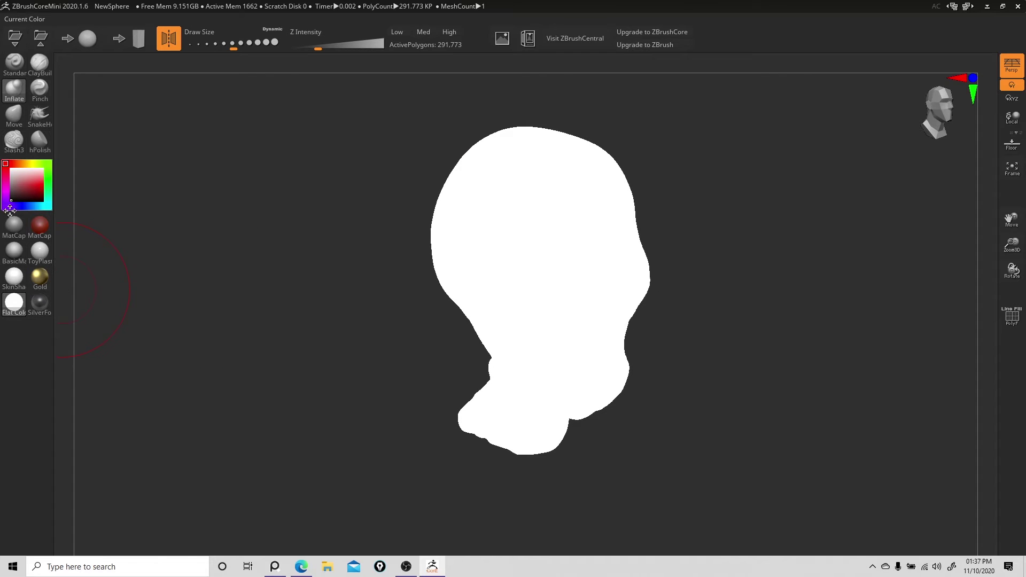
{"action": "mouse_move", "coordinate": [9, 216]}
{"action": "mouse_move", "coordinate": [23, 311]}
{"action": "left_click", "coordinate": [27, 190]}
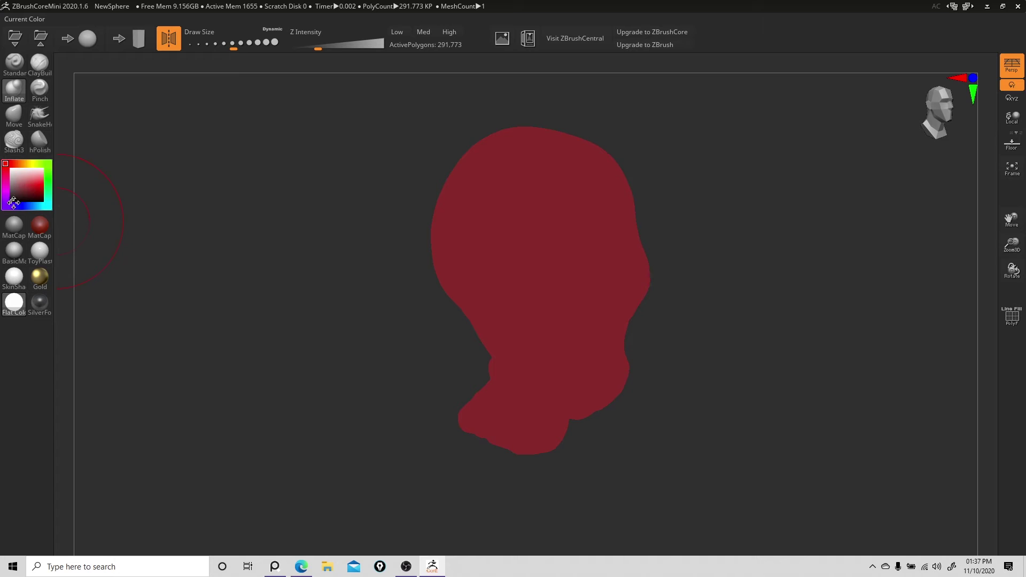
Compare a muted red on the gray MatCap and Flat Color materials, and change the flat color to a dark grayish brown
{"action": "left_click_drag", "start_coordinate": [13, 203], "coordinate": [7, 211]}
{"action": "left_click", "coordinate": [23, 188]}
{"action": "left_click", "coordinate": [13, 233]}
{"action": "left_click", "coordinate": [17, 307]}
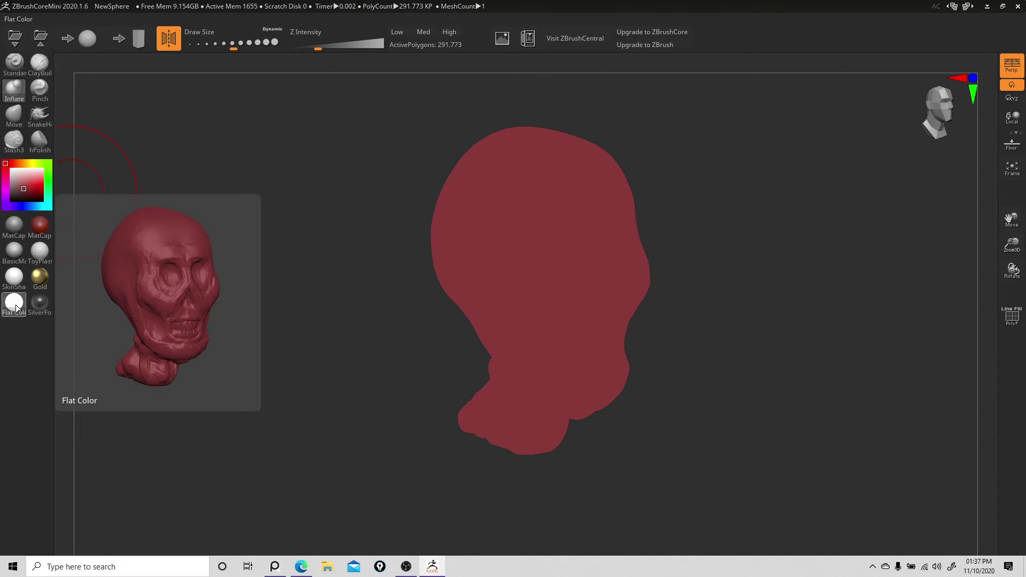
{"action": "left_click", "coordinate": [14, 191]}
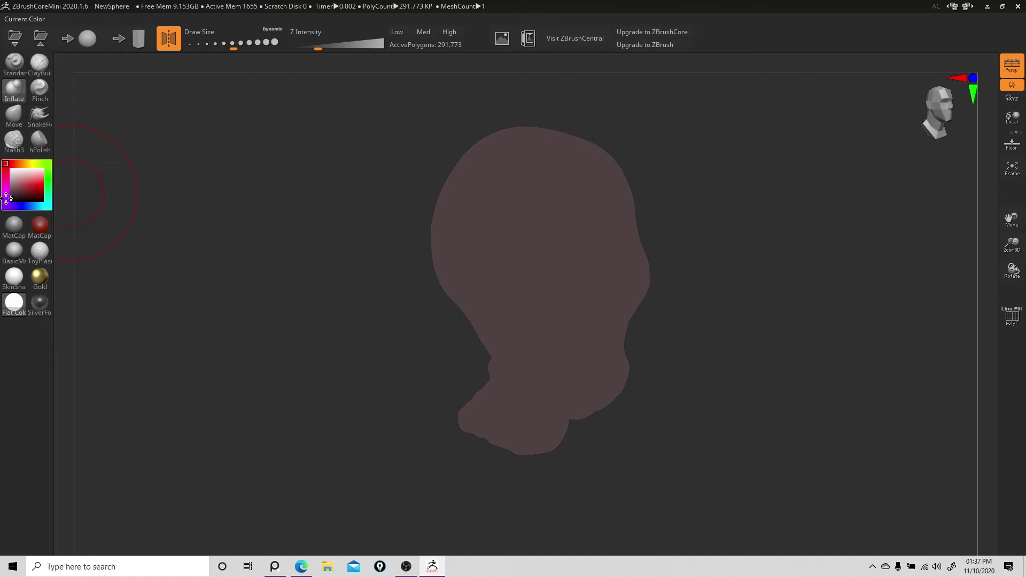
Set the color to white, try the Silver Foil material, and return the skull to the gray MatCap material
{"action": "left_click", "coordinate": [11, 200]}
{"action": "left_click_drag", "start_coordinate": [235, 259], "coordinate": [256, 283]}
{"action": "left_click", "coordinate": [10, 169]}
{"action": "left_click", "coordinate": [39, 303]}
{"action": "mouse_move", "coordinate": [101, 297]}
{"action": "left_mouse_down"}
{"action": "mouse_move", "coordinate": [288, 310]}
{"action": "mouse_move", "coordinate": [251, 309]}
{"action": "mouse_move", "coordinate": [263, 304]}
{"action": "left_mouse_up"}
{"action": "left_click", "coordinate": [14, 224]}
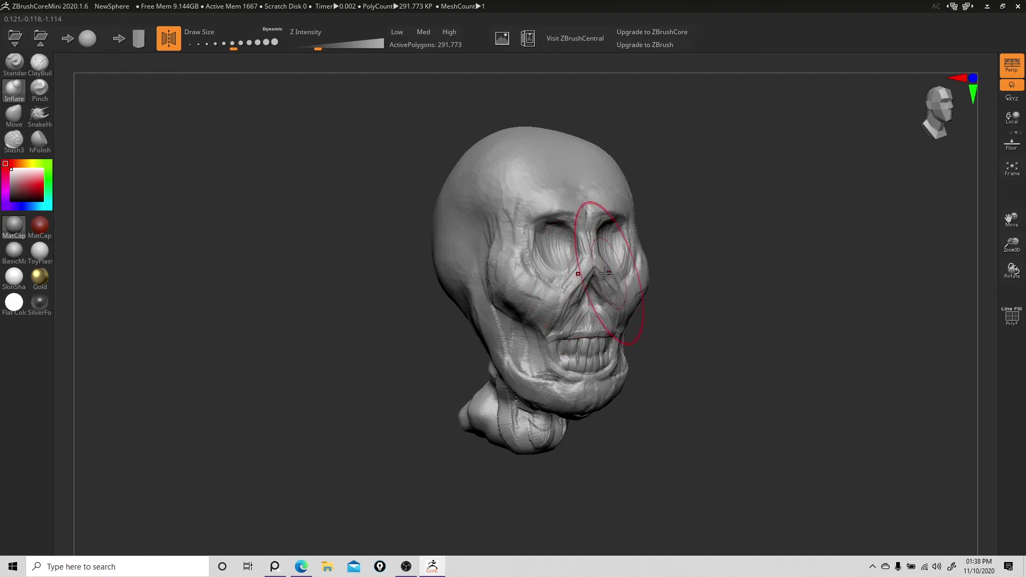
Sharpen the bridge and edges of the nose with a smaller Pinch brush
{"action": "right_click_drag", "start_coordinate": [594, 278], "coordinate": [562, 275]}
{"action": "key", "text": "bracketleft"}
{"action": "key", "text": "bracketleft"}
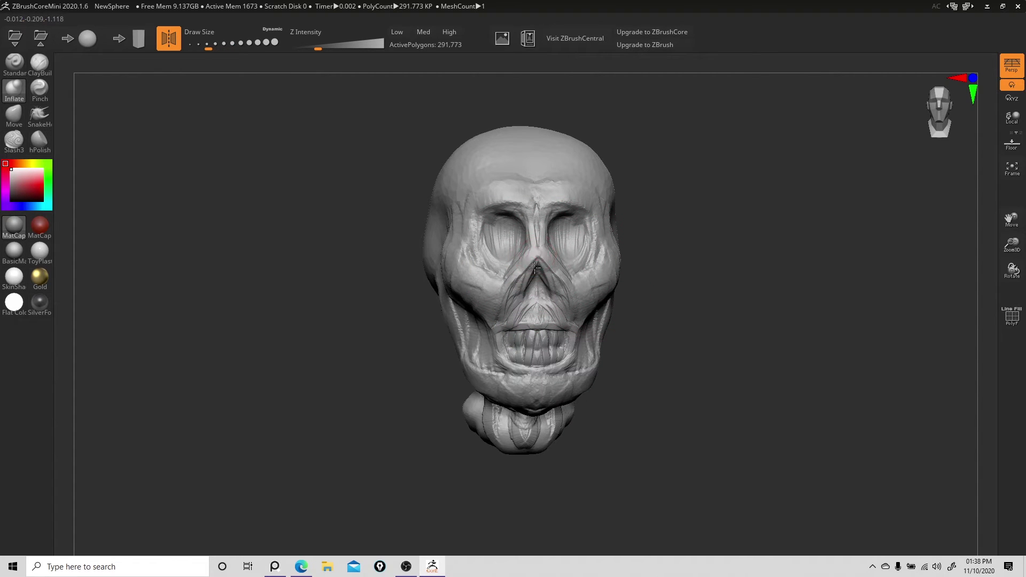
{"action": "left_click", "coordinate": [47, 98]}
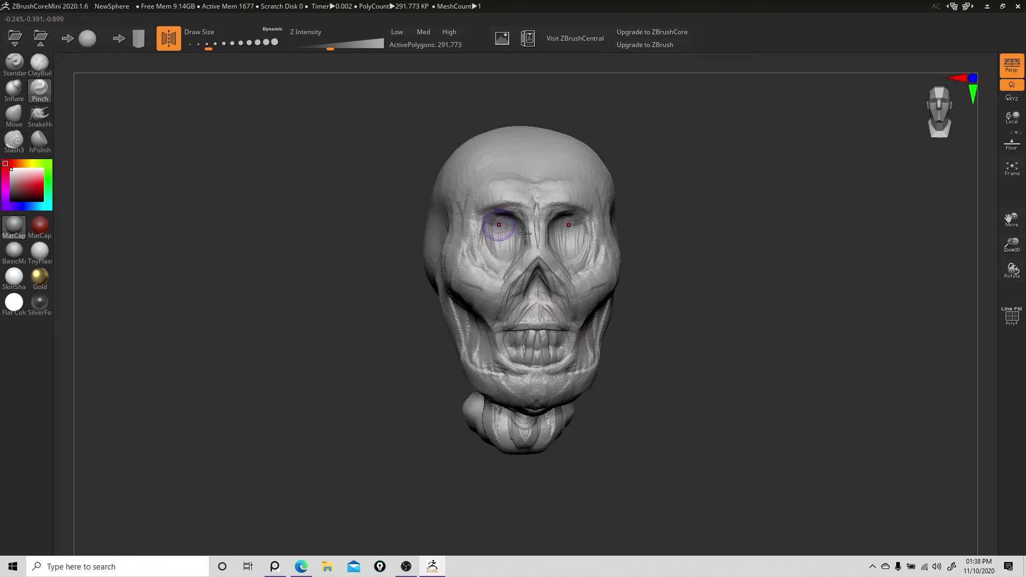
{"action": "mouse_move", "coordinate": [536, 215]}
{"action": "right_mouse_down", "text": "alt"}
{"action": "mouse_move", "coordinate": [577, 258]}
{"action": "mouse_move", "coordinate": [533, 250]}
{"action": "mouse_move", "coordinate": [574, 267]}
{"action": "right_mouse_up", "text": "alt"}
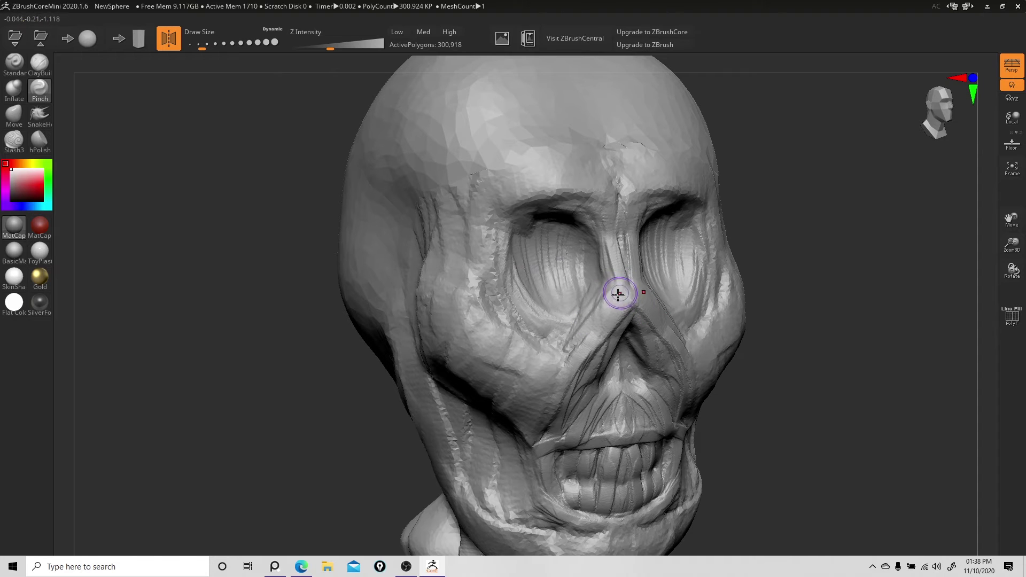
{"action": "right_click_drag", "start_coordinate": [611, 297], "coordinate": [603, 268], "text": "shift"}
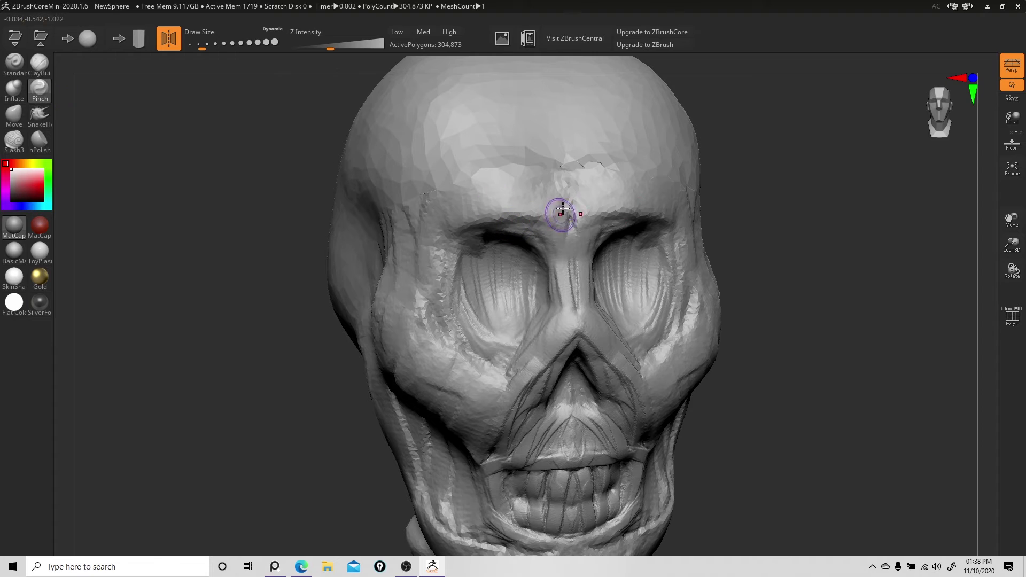
Build up rough strokes along the brow ridge, nose edges and upper lip with the ClayBuildup brush
{"action": "left_click", "coordinate": [40, 63]}
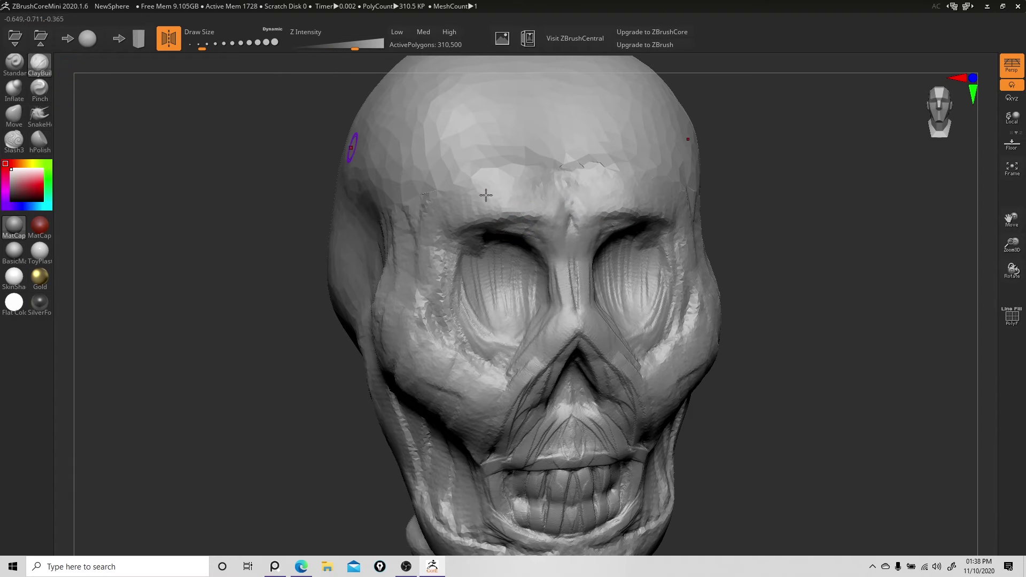
{"action": "mouse_move", "coordinate": [534, 241]}
{"action": "left_mouse_down"}
{"action": "mouse_move", "coordinate": [548, 211]}
{"action": "mouse_move", "coordinate": [540, 222]}
{"action": "mouse_move", "coordinate": [532, 204]}
{"action": "mouse_move", "coordinate": [470, 214]}
{"action": "mouse_move", "coordinate": [443, 206]}
{"action": "mouse_move", "coordinate": [450, 241]}
{"action": "mouse_move", "coordinate": [423, 227]}
{"action": "mouse_move", "coordinate": [414, 248]}
{"action": "mouse_move", "coordinate": [443, 256]}
{"action": "mouse_move", "coordinate": [486, 220]}
{"action": "mouse_move", "coordinate": [553, 236]}
{"action": "mouse_move", "coordinate": [572, 297]}
{"action": "left_mouse_up"}
{"action": "mouse_move", "coordinate": [579, 250]}
{"action": "left_mouse_down"}
{"action": "mouse_move", "coordinate": [575, 347]}
{"action": "mouse_move", "coordinate": [542, 369]}
{"action": "mouse_move", "coordinate": [537, 412]}
{"action": "left_mouse_up"}
{"action": "left_click_drag", "start_coordinate": [555, 372], "coordinate": [539, 413]}
{"action": "left_click_drag", "start_coordinate": [567, 331], "coordinate": [506, 401]}
Add ClayBuildup strokes beside the nose and inside the lower eye sockets, enlarging the brush slightly
{"action": "right_click_drag", "start_coordinate": [524, 323], "coordinate": [554, 320]}
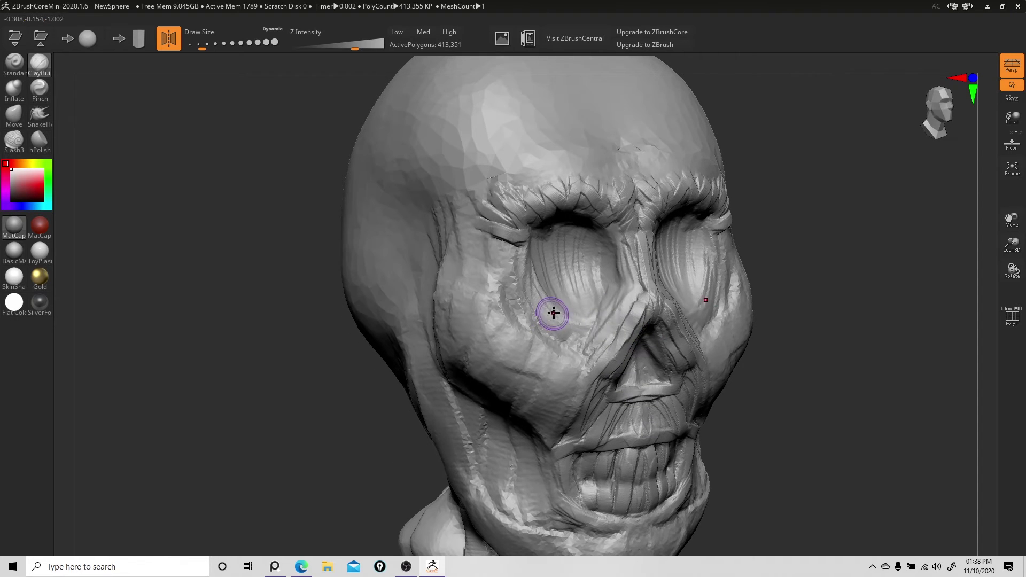
{"action": "left_click_drag", "start_coordinate": [615, 306], "coordinate": [600, 330]}
{"action": "left_click_drag", "start_coordinate": [622, 284], "coordinate": [599, 329]}
{"action": "key", "text": "]"}
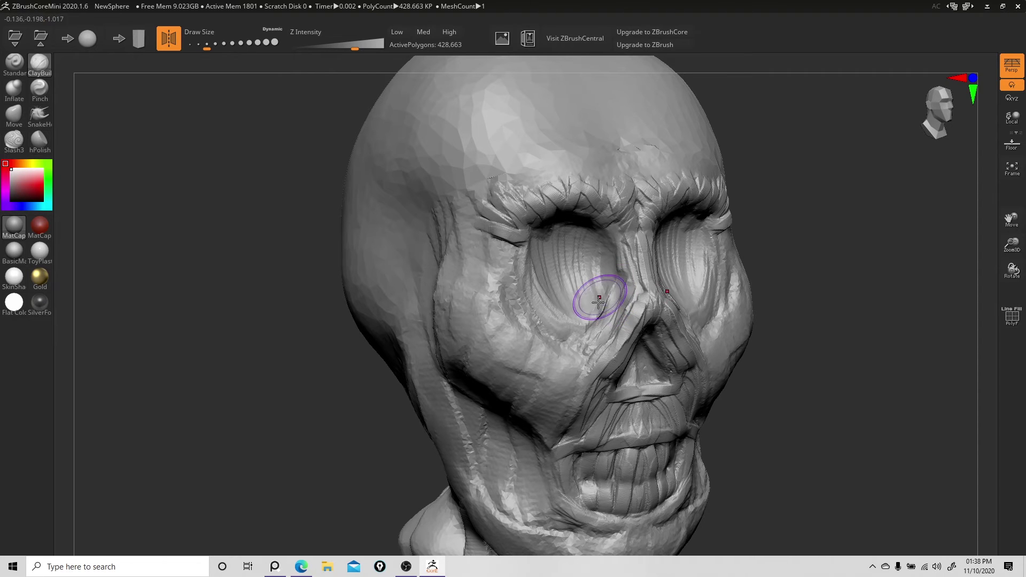
{"action": "mouse_move", "coordinate": [613, 290]}
{"action": "left_mouse_down"}
{"action": "mouse_move", "coordinate": [581, 316]}
{"action": "mouse_move", "coordinate": [588, 327]}
{"action": "left_mouse_up"}
{"action": "mouse_move", "coordinate": [616, 270]}
{"action": "left_mouse_down"}
{"action": "mouse_move", "coordinate": [593, 315]}
{"action": "mouse_move", "coordinate": [562, 295]}
{"action": "left_mouse_up"}
Carve a long hollow into the temple at the side of the skull with inverted ClayBuildup strokes
{"action": "left_click_drag", "start_coordinate": [774, 331], "coordinate": [713, 295]}
{"action": "mouse_move", "coordinate": [713, 294]}
{"action": "right_mouse_down"}
{"action": "mouse_move", "coordinate": [731, 328]}
{"action": "mouse_move", "coordinate": [643, 270]}
{"action": "right_mouse_up"}
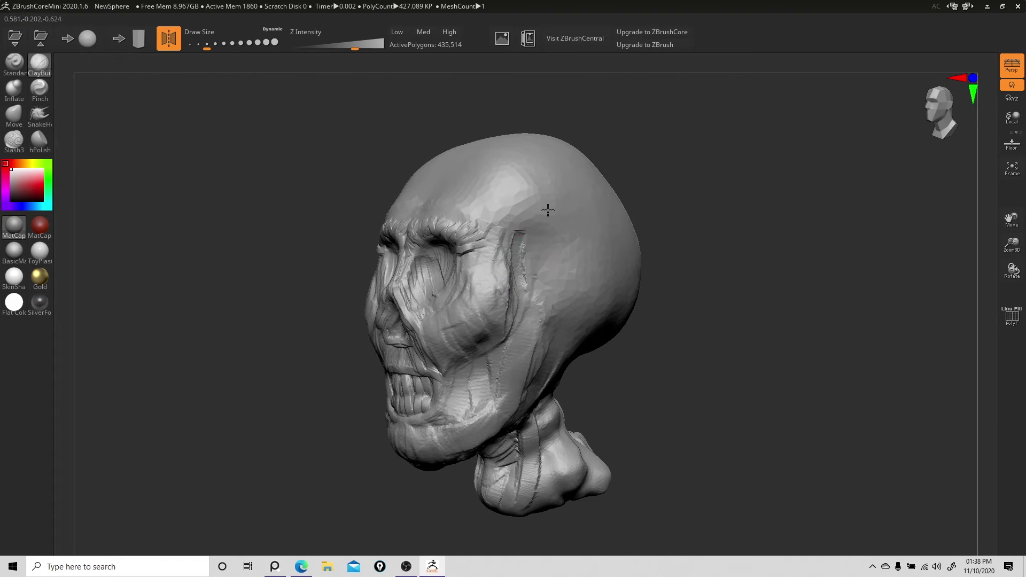
{"action": "left_click_drag", "start_coordinate": [546, 211], "coordinate": [540, 227]}
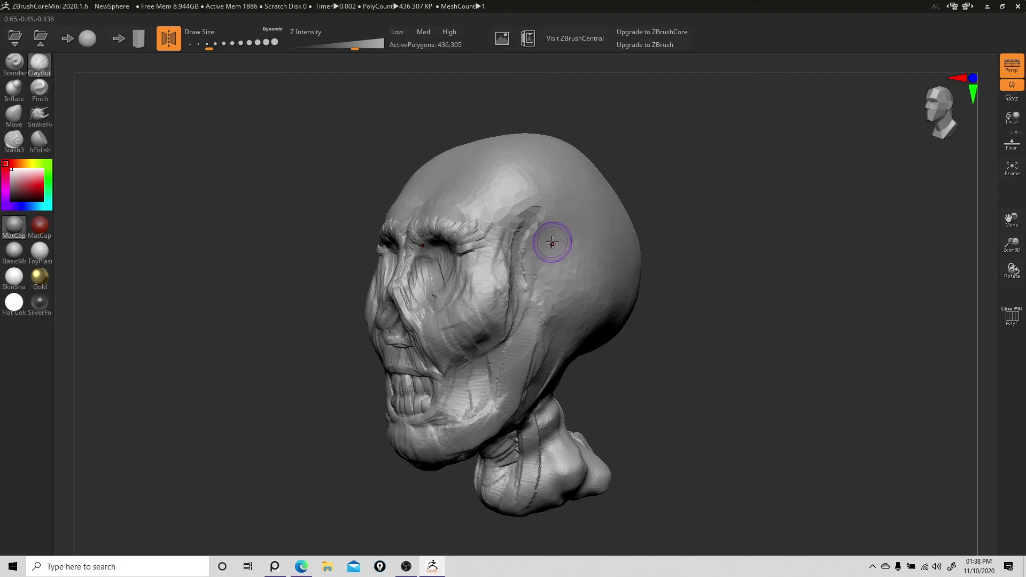
{"action": "mouse_move", "coordinate": [536, 234]}
{"action": "left_mouse_down", "text": "alt"}
{"action": "mouse_move", "coordinate": [546, 238]}
{"action": "mouse_move", "coordinate": [528, 273]}
{"action": "mouse_move", "coordinate": [531, 319]}
{"action": "left_mouse_up", "text": "alt"}
{"action": "mouse_move", "coordinate": [555, 216]}
{"action": "left_mouse_down", "text": "alt"}
{"action": "mouse_move", "coordinate": [539, 305]}
{"action": "mouse_move", "coordinate": [626, 203]}
{"action": "left_mouse_up", "text": "alt"}
{"action": "mouse_move", "coordinate": [689, 259]}
{"action": "left_mouse_down"}
{"action": "mouse_move", "coordinate": [700, 257]}
{"action": "mouse_move", "coordinate": [656, 188]}
{"action": "left_mouse_up"}
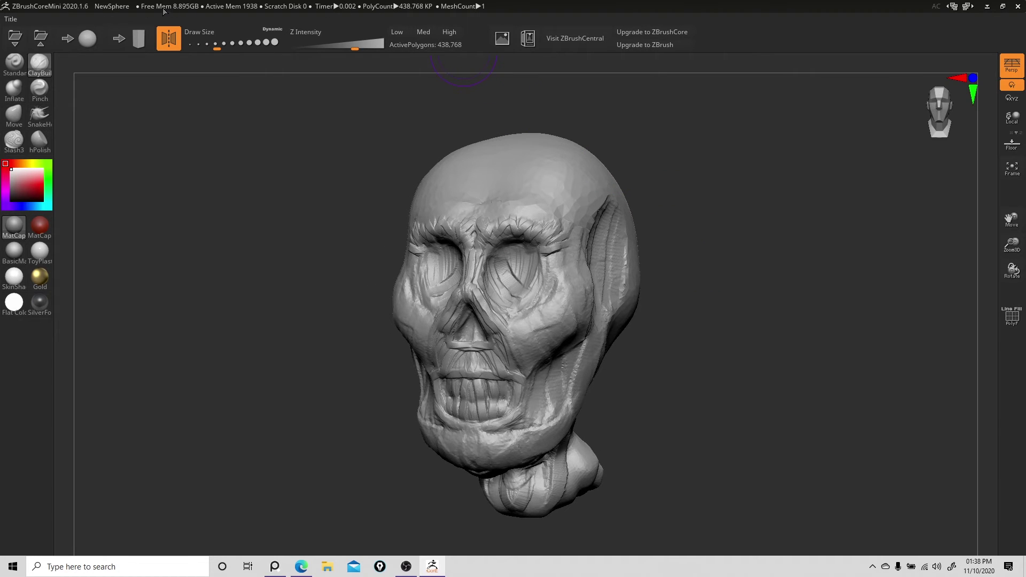
Show the floor grid and fit the head to the view
{"action": "mouse_move", "coordinate": [799, 255]}
{"action": "left_mouse_down"}
{"action": "mouse_move", "coordinate": [799, 291]}
{"action": "mouse_move", "coordinate": [820, 286]}
{"action": "left_mouse_up"}
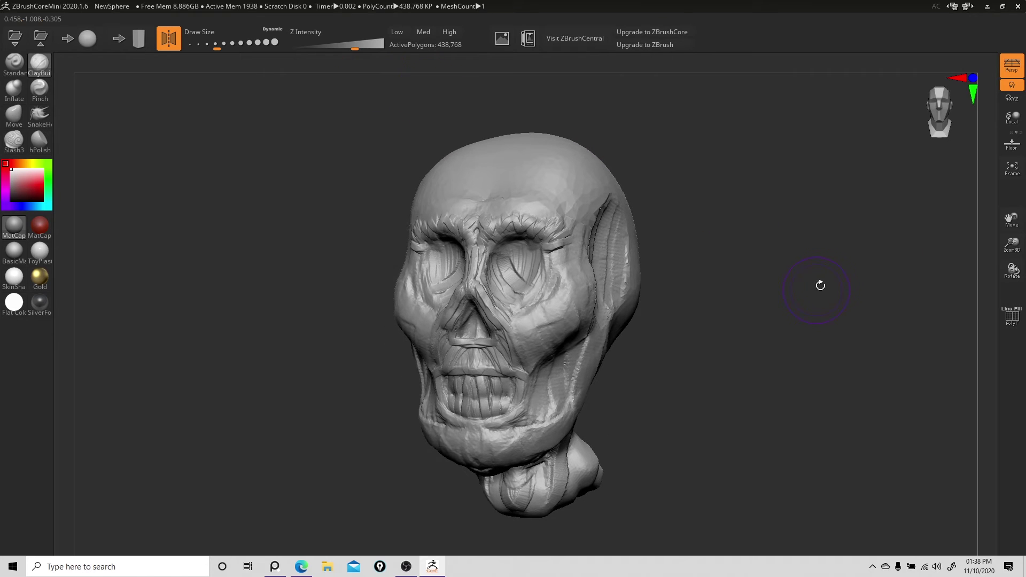
{"action": "left_click", "coordinate": [1011, 143]}
{"action": "mouse_move", "coordinate": [789, 291]}
{"action": "left_mouse_down"}
{"action": "mouse_move", "coordinate": [776, 298]}
{"action": "mouse_move", "coordinate": [813, 287]}
{"action": "left_mouse_up"}
{"action": "left_click", "coordinate": [1010, 176]}
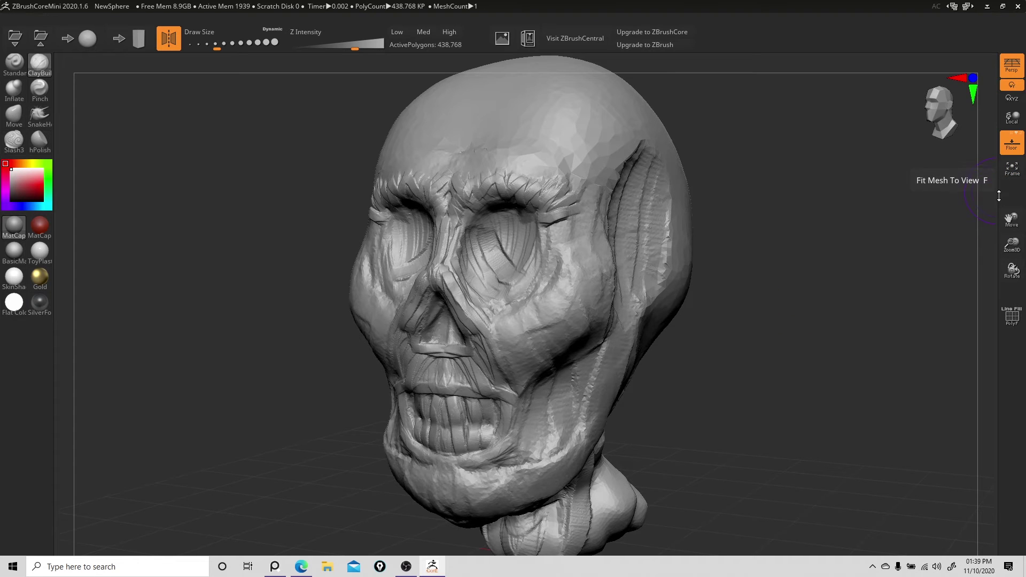
{"action": "left_click_drag", "start_coordinate": [1008, 219], "coordinate": [1009, 276]}
Reduce the mesh resolution to Med and Low, inspecting the polygons with the polyframe display
{"action": "left_click", "coordinate": [1013, 320]}
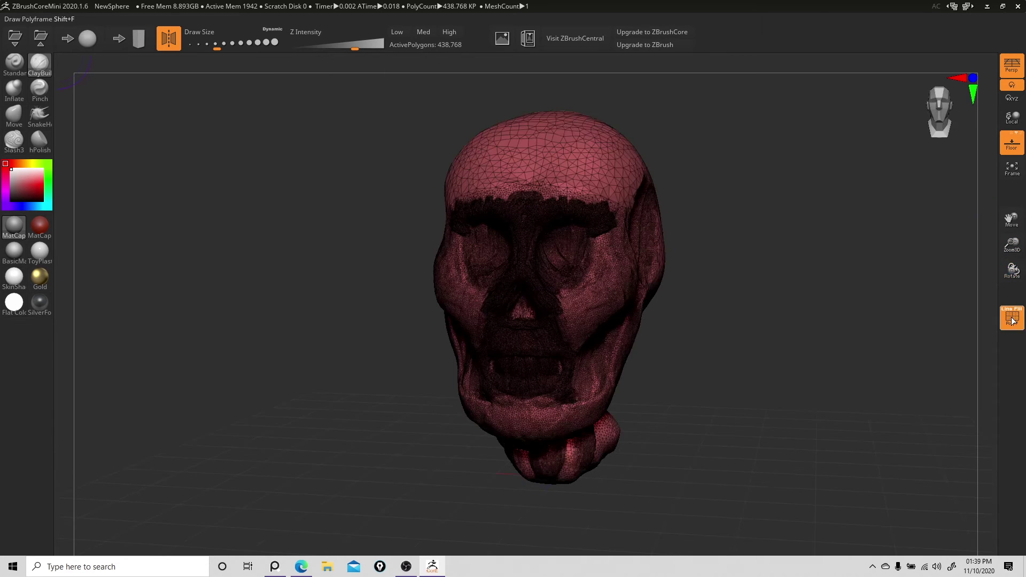
{"action": "left_click", "coordinate": [1015, 319]}
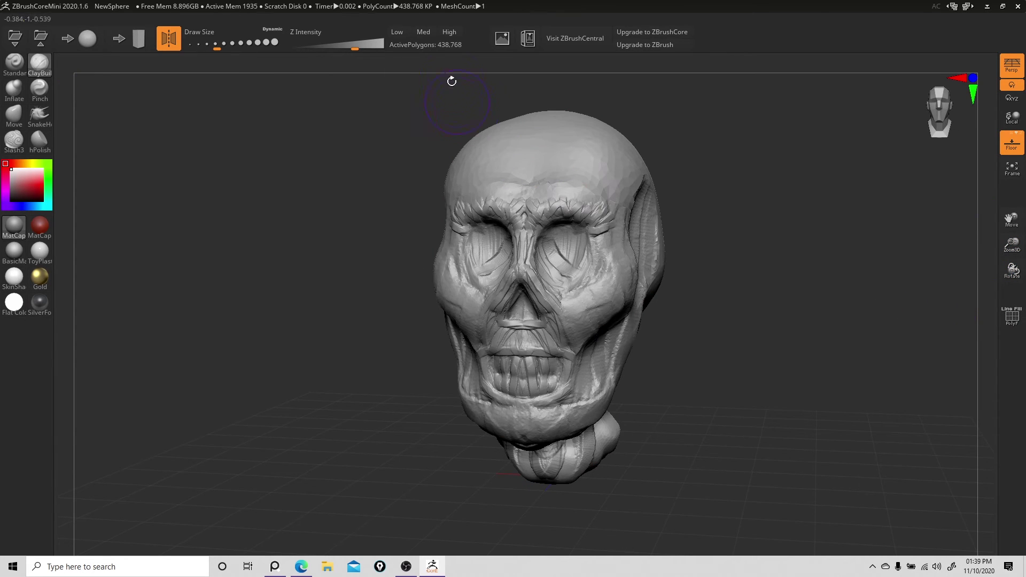
{"action": "left_click", "coordinate": [422, 35]}
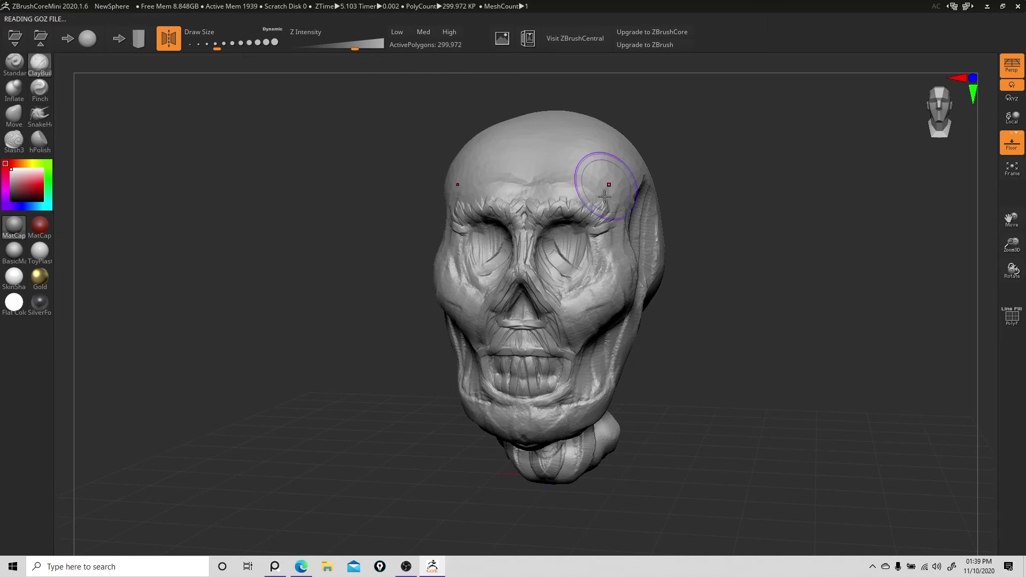
{"action": "left_click_drag", "start_coordinate": [762, 262], "coordinate": [743, 249]}
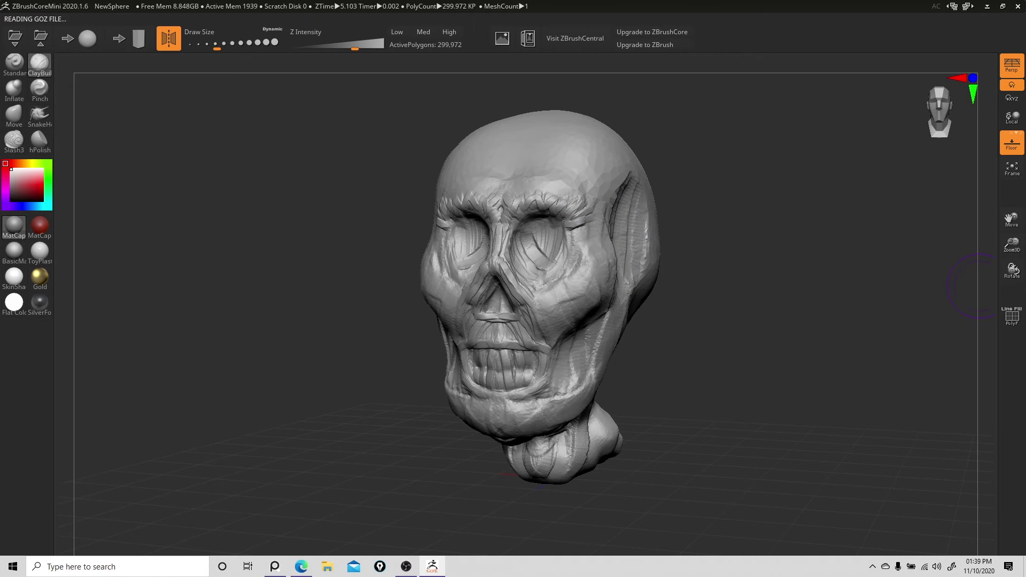
{"action": "left_click", "coordinate": [1013, 320]}
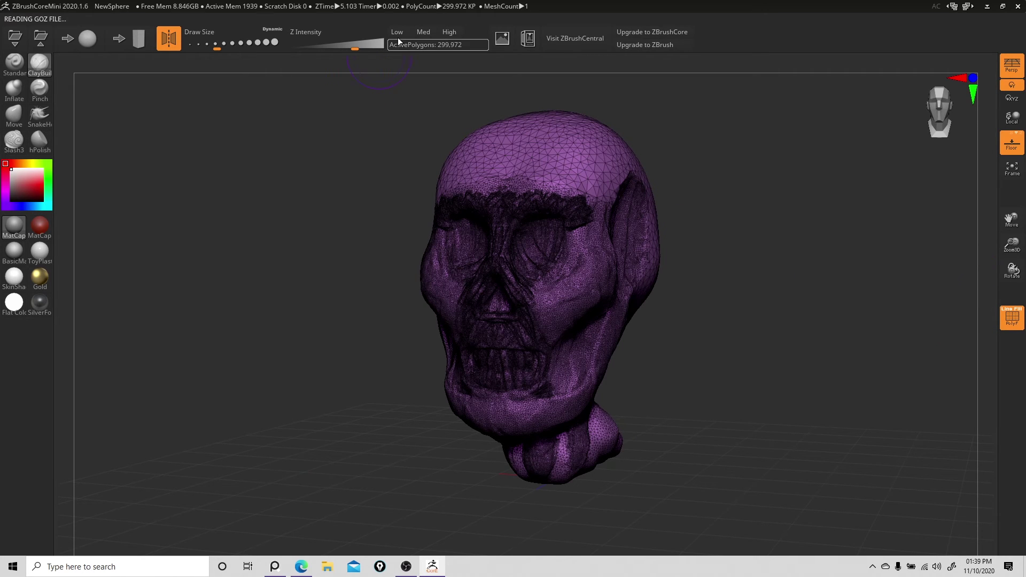
{"action": "left_click", "coordinate": [1015, 324]}
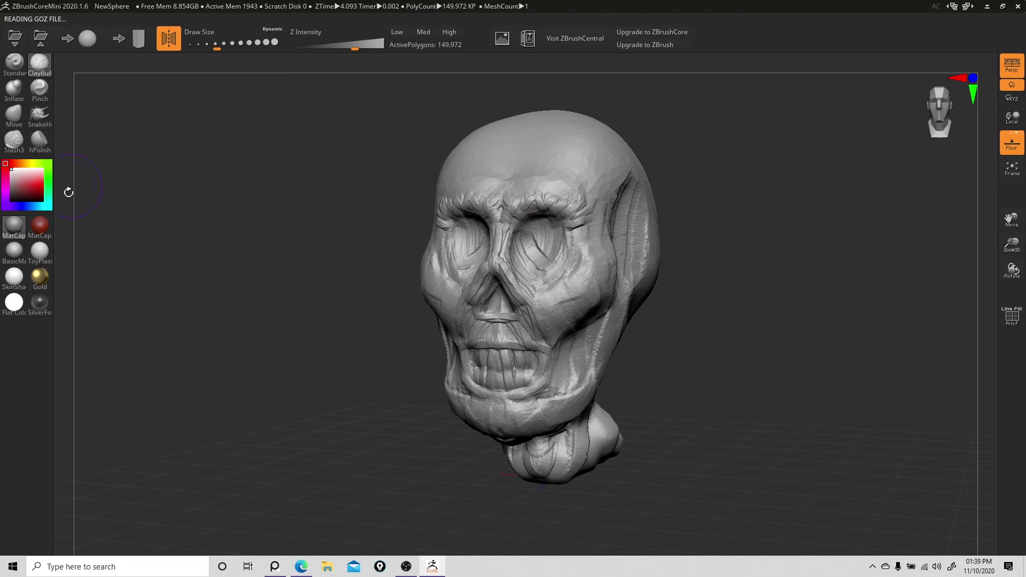
Pull tentacle-like horns out of the brow, cheekbones and chin with the SnakeHook brush
{"action": "left_click", "coordinate": [45, 121]}
{"action": "mouse_move", "coordinate": [598, 202]}
{"action": "left_mouse_down"}
{"action": "mouse_move", "coordinate": [634, 176]}
{"action": "mouse_move", "coordinate": [731, 163]}
{"action": "mouse_move", "coordinate": [747, 149]}
{"action": "left_mouse_up"}
{"action": "mouse_move", "coordinate": [592, 303]}
{"action": "left_mouse_down"}
{"action": "mouse_move", "coordinate": [654, 318]}
{"action": "mouse_move", "coordinate": [687, 388]}
{"action": "mouse_move", "coordinate": [737, 411]}
{"action": "left_mouse_up"}
{"action": "mouse_move", "coordinate": [558, 414]}
{"action": "left_mouse_down"}
{"action": "mouse_move", "coordinate": [571, 523]}
{"action": "mouse_move", "coordinate": [593, 470]}
{"action": "mouse_move", "coordinate": [657, 441]}
{"action": "mouse_move", "coordinate": [618, 384]}
{"action": "left_mouse_up"}
{"action": "left_click_drag", "start_coordinate": [531, 202], "coordinate": [670, 103]}
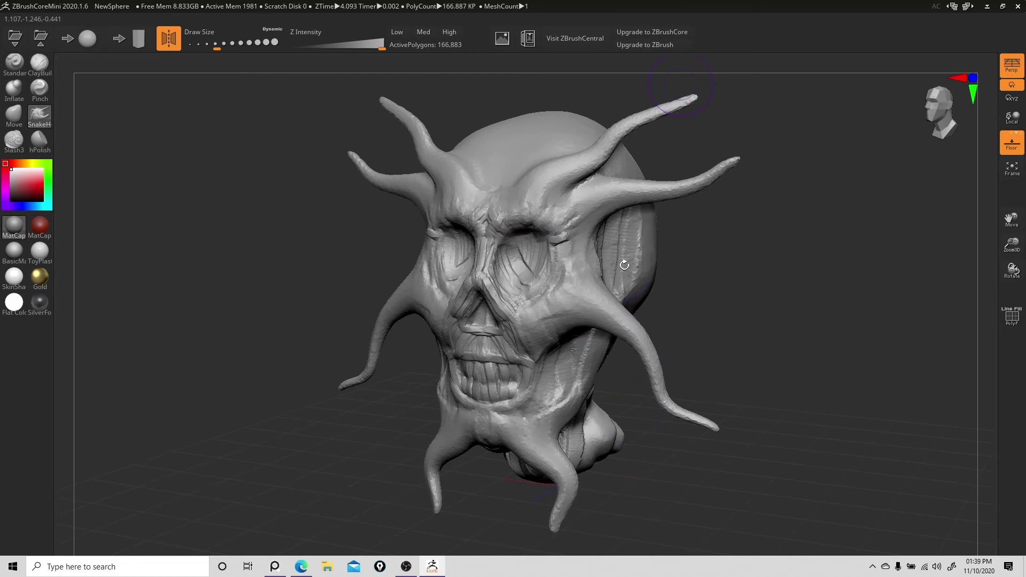
Pull a long horn from each side of the head and an upright pair from the forehead, undoing an extra pull at the side
{"action": "mouse_move", "coordinate": [708, 271]}
{"action": "left_mouse_down"}
{"action": "mouse_move", "coordinate": [545, 272]}
{"action": "mouse_move", "coordinate": [673, 272]}
{"action": "left_mouse_up"}
{"action": "mouse_move", "coordinate": [569, 272]}
{"action": "left_mouse_down"}
{"action": "mouse_move", "coordinate": [609, 261]}
{"action": "mouse_move", "coordinate": [816, 287]}
{"action": "left_mouse_up"}
{"action": "left_click_drag", "start_coordinate": [817, 287], "coordinate": [654, 282]}
{"action": "mouse_move", "coordinate": [518, 208]}
{"action": "left_mouse_down"}
{"action": "mouse_move", "coordinate": [567, 199]}
{"action": "mouse_move", "coordinate": [750, 210]}
{"action": "left_mouse_up"}
{"action": "left_click_drag", "start_coordinate": [689, 267], "coordinate": [839, 271]}
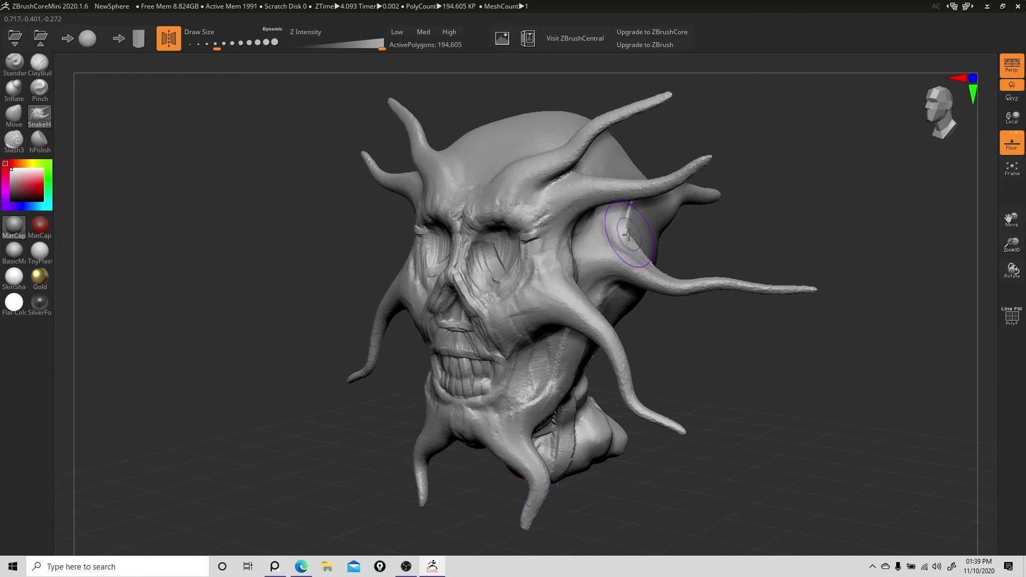
{"action": "key", "text": "ctrl+z"}
{"action": "left_click_drag", "start_coordinate": [299, 326], "coordinate": [407, 321]}
{"action": "left_click_drag", "start_coordinate": [546, 187], "coordinate": [581, 93]}
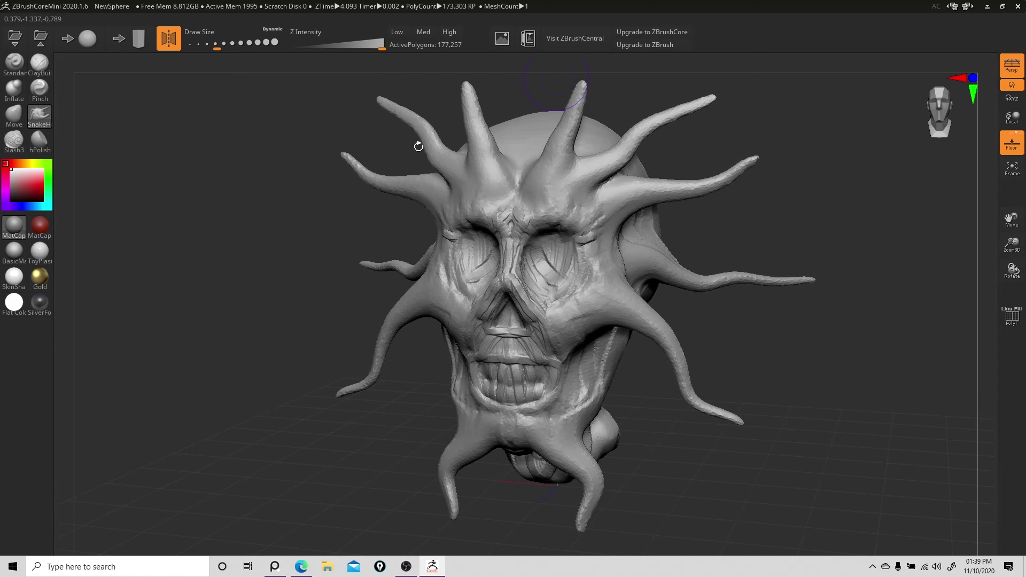
Carve curved grooves into the side of the cranium with a smaller Slash3 brush
{"action": "left_click", "coordinate": [20, 143]}
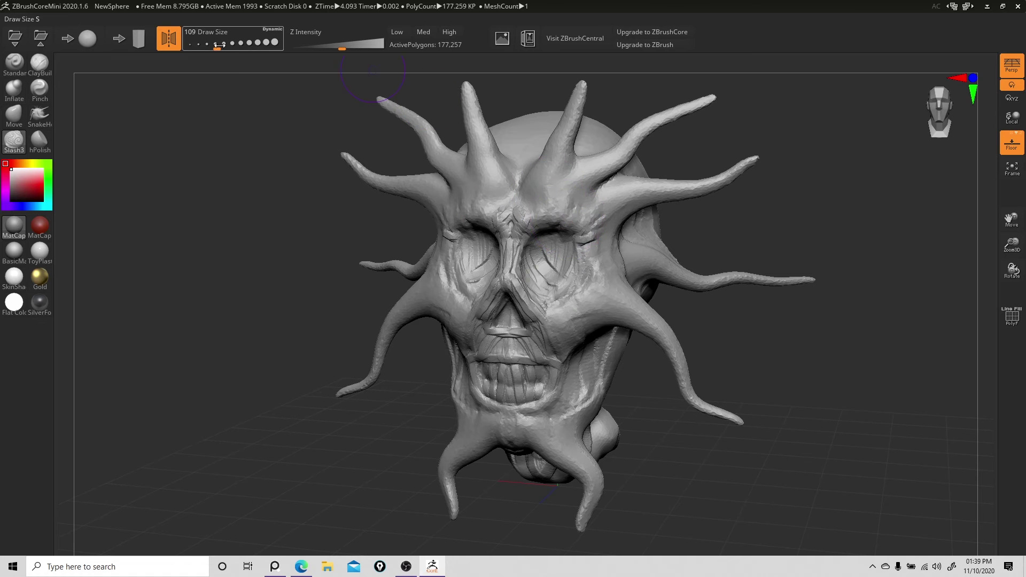
{"action": "left_click_drag", "start_coordinate": [217, 45], "coordinate": [212, 45]}
{"action": "left_click_drag", "start_coordinate": [729, 224], "coordinate": [670, 215]}
{"action": "mouse_move", "coordinate": [596, 201]}
{"action": "left_mouse_down"}
{"action": "mouse_move", "coordinate": [557, 257]}
{"action": "mouse_move", "coordinate": [513, 277]}
{"action": "mouse_move", "coordinate": [659, 250]}
{"action": "left_mouse_up"}
{"action": "left_click_drag", "start_coordinate": [627, 202], "coordinate": [547, 256]}
{"action": "mouse_move", "coordinate": [213, 160]}
{"action": "left_mouse_down"}
{"action": "mouse_move", "coordinate": [177, 154]}
{"action": "mouse_move", "coordinate": [217, 149]}
{"action": "left_mouse_up"}
Flatten the side of the cranium, the brow and the cheekbones with the hPolish brush
{"action": "left_click", "coordinate": [41, 141]}
{"action": "mouse_move", "coordinate": [541, 210]}
{"action": "left_mouse_down"}
{"action": "mouse_move", "coordinate": [623, 219]}
{"action": "mouse_move", "coordinate": [604, 235]}
{"action": "mouse_move", "coordinate": [563, 215]}
{"action": "left_mouse_up"}
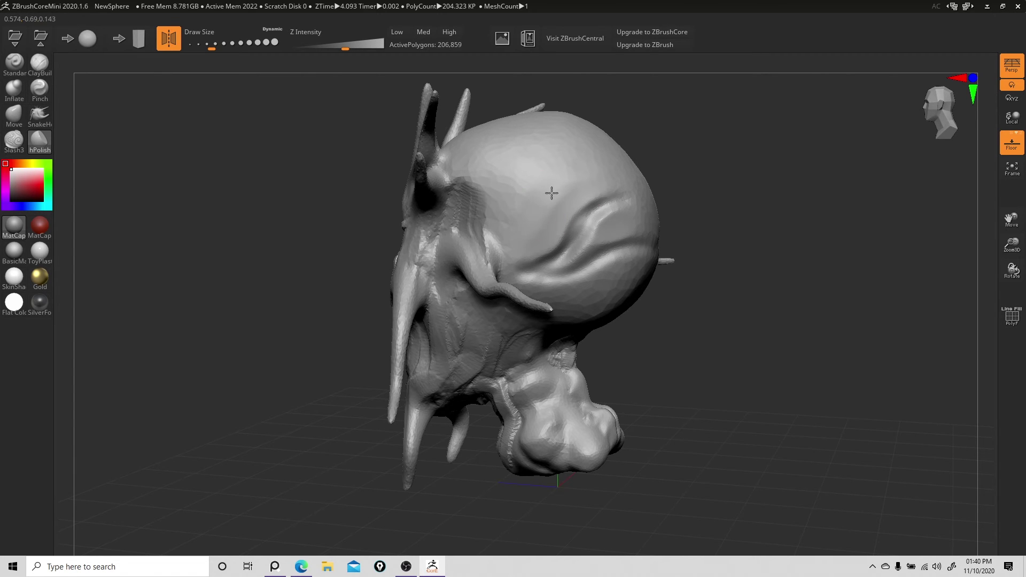
{"action": "left_click_drag", "start_coordinate": [551, 194], "coordinate": [551, 190]}
{"action": "mouse_move", "coordinate": [689, 351]}
{"action": "left_mouse_down"}
{"action": "mouse_move", "coordinate": [743, 351]}
{"action": "mouse_move", "coordinate": [709, 322]}
{"action": "left_mouse_up"}
{"action": "mouse_move", "coordinate": [636, 282]}
{"action": "left_mouse_down"}
{"action": "mouse_move", "coordinate": [547, 294]}
{"action": "mouse_move", "coordinate": [557, 265]}
{"action": "mouse_move", "coordinate": [591, 260]}
{"action": "mouse_move", "coordinate": [554, 242]}
{"action": "mouse_move", "coordinate": [527, 190]}
{"action": "left_mouse_up"}
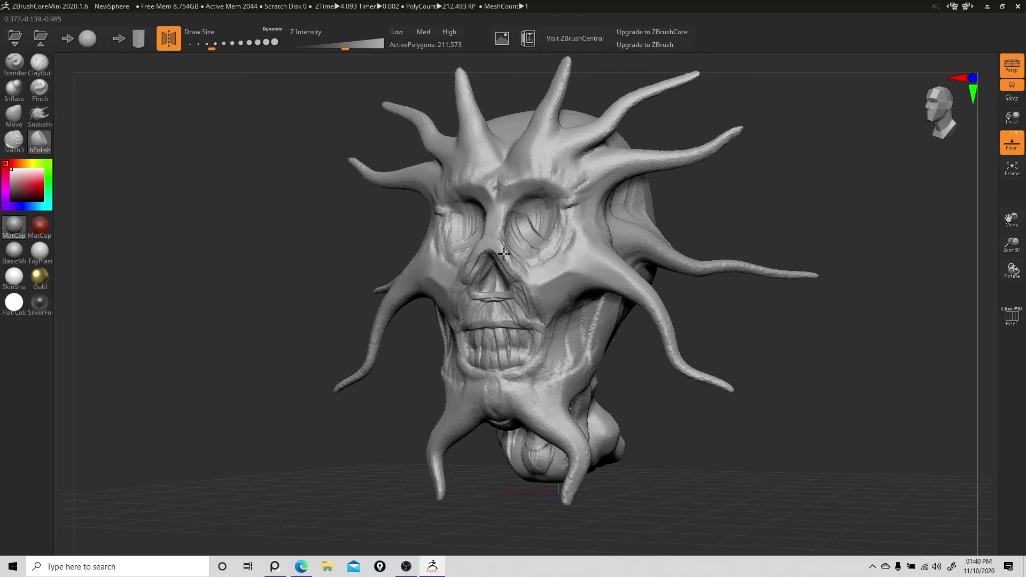
Polish the surfaces around the nose, mouth, cheeks and chin with hPolish
{"action": "left_click_drag", "start_coordinate": [517, 273], "coordinate": [498, 300]}
{"action": "left_click_drag", "start_coordinate": [662, 395], "coordinate": [753, 401]}
{"action": "left_click_drag", "start_coordinate": [601, 273], "coordinate": [586, 263]}
{"action": "left_click_drag", "start_coordinate": [670, 419], "coordinate": [647, 383]}
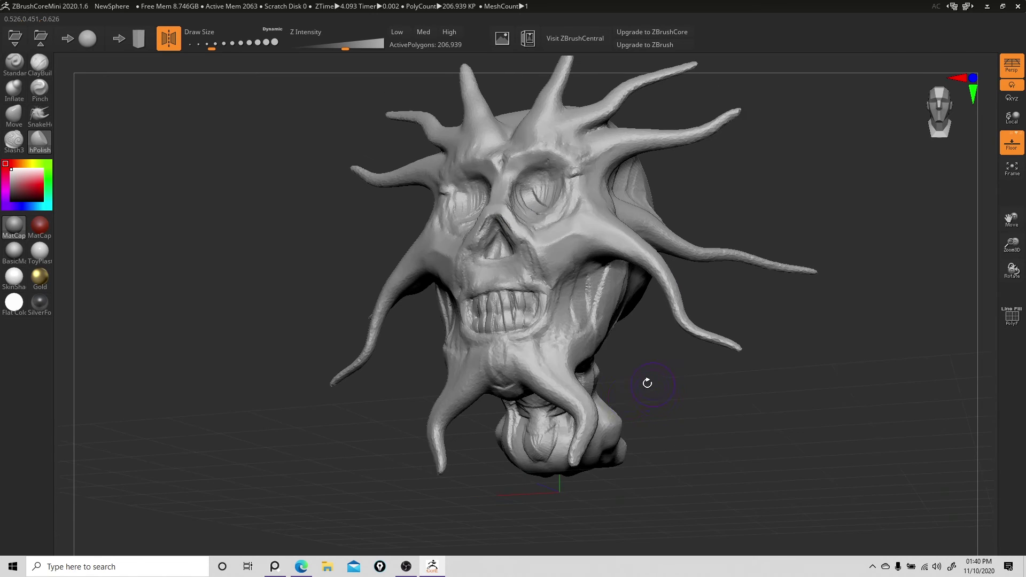
{"action": "mouse_move", "coordinate": [553, 436]}
{"action": "left_mouse_down"}
{"action": "mouse_move", "coordinate": [539, 434]}
{"action": "mouse_move", "coordinate": [565, 438]}
{"action": "left_mouse_up"}
{"action": "mouse_move", "coordinate": [660, 448]}
{"action": "left_mouse_down"}
{"action": "mouse_move", "coordinate": [614, 403]}
{"action": "mouse_move", "coordinate": [537, 388]}
{"action": "left_mouse_up"}
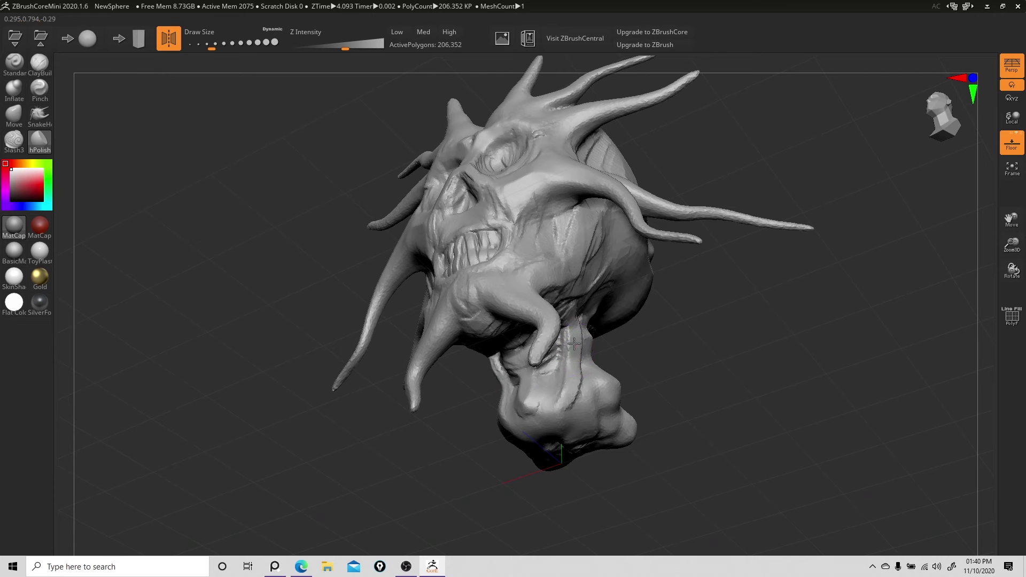
Flatten the neck and the rear of the jaw into smooth planes with hPolish
{"action": "left_click_drag", "start_coordinate": [660, 374], "coordinate": [604, 393]}
{"action": "left_click_drag", "start_coordinate": [561, 349], "coordinate": [559, 350]}
{"action": "left_click_drag", "start_coordinate": [579, 385], "coordinate": [573, 385]}
{"action": "right_click_drag", "start_coordinate": [586, 389], "coordinate": [581, 424]}
{"action": "mouse_move", "coordinate": [582, 427]}
{"action": "left_mouse_down"}
{"action": "mouse_move", "coordinate": [593, 433]}
{"action": "mouse_move", "coordinate": [588, 400]}
{"action": "left_mouse_up"}
{"action": "right_click_drag", "start_coordinate": [590, 398], "coordinate": [550, 414]}
{"action": "mouse_move", "coordinate": [550, 423]}
{"action": "left_mouse_down"}
{"action": "mouse_move", "coordinate": [539, 427]}
{"action": "mouse_move", "coordinate": [530, 388]}
{"action": "left_mouse_up"}
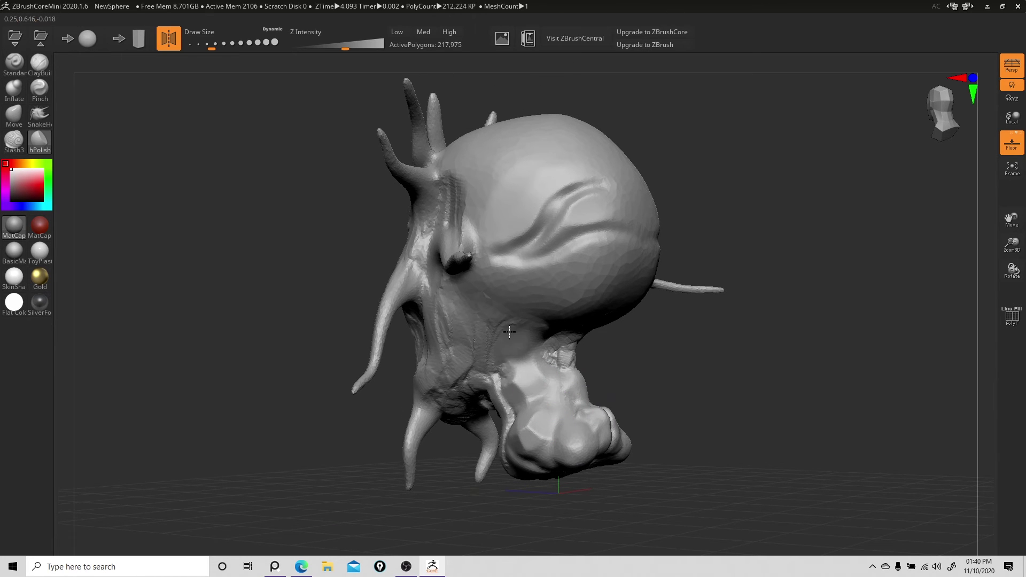
{"action": "left_click_drag", "start_coordinate": [509, 330], "coordinate": [502, 353]}
{"action": "mouse_move", "coordinate": [520, 371]}
{"action": "right_mouse_down"}
{"action": "mouse_move", "coordinate": [740, 394]}
{"action": "mouse_move", "coordinate": [693, 370]}
{"action": "right_mouse_up"}
Add wrinkled skin texture to the cheeks, eye sockets and forehead with the ClayBuildup brush
{"action": "left_click", "coordinate": [36, 70]}
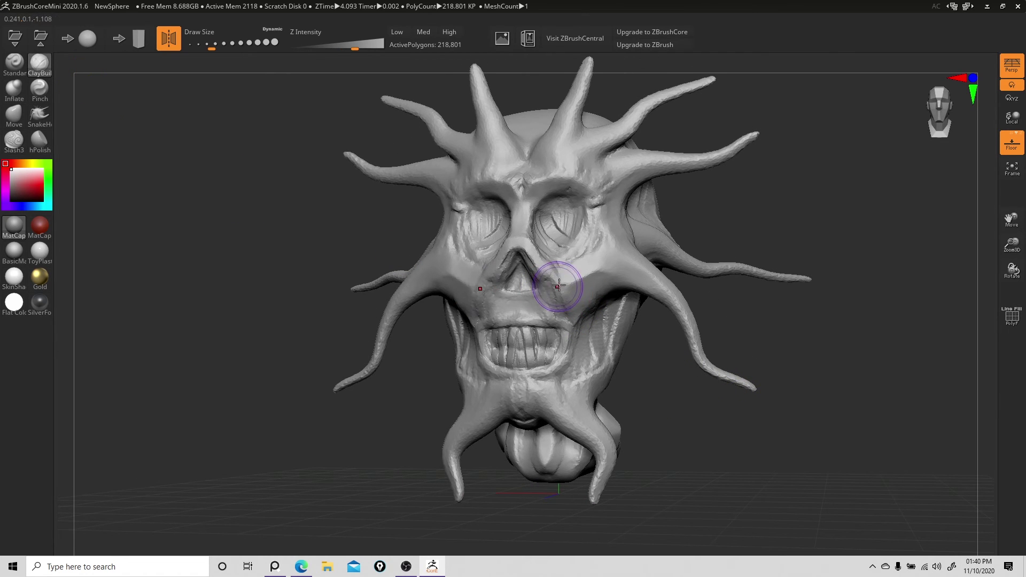
{"action": "mouse_move", "coordinate": [562, 280]}
{"action": "left_mouse_down"}
{"action": "mouse_move", "coordinate": [578, 294]}
{"action": "mouse_move", "coordinate": [606, 259]}
{"action": "mouse_move", "coordinate": [602, 273]}
{"action": "mouse_move", "coordinate": [614, 213]}
{"action": "mouse_move", "coordinate": [583, 184]}
{"action": "mouse_move", "coordinate": [527, 163]}
{"action": "mouse_move", "coordinate": [545, 161]}
{"action": "mouse_move", "coordinate": [612, 193]}
{"action": "mouse_move", "coordinate": [540, 235]}
{"action": "mouse_move", "coordinate": [521, 219]}
{"action": "mouse_move", "coordinate": [527, 231]}
{"action": "mouse_move", "coordinate": [536, 201]}
{"action": "mouse_move", "coordinate": [551, 224]}
{"action": "mouse_move", "coordinate": [561, 209]}
{"action": "mouse_move", "coordinate": [579, 224]}
{"action": "mouse_move", "coordinate": [560, 256]}
{"action": "left_mouse_up"}
{"action": "mouse_move", "coordinate": [577, 248]}
{"action": "right_mouse_down"}
{"action": "mouse_move", "coordinate": [610, 240]}
{"action": "mouse_move", "coordinate": [561, 252]}
{"action": "right_mouse_up"}
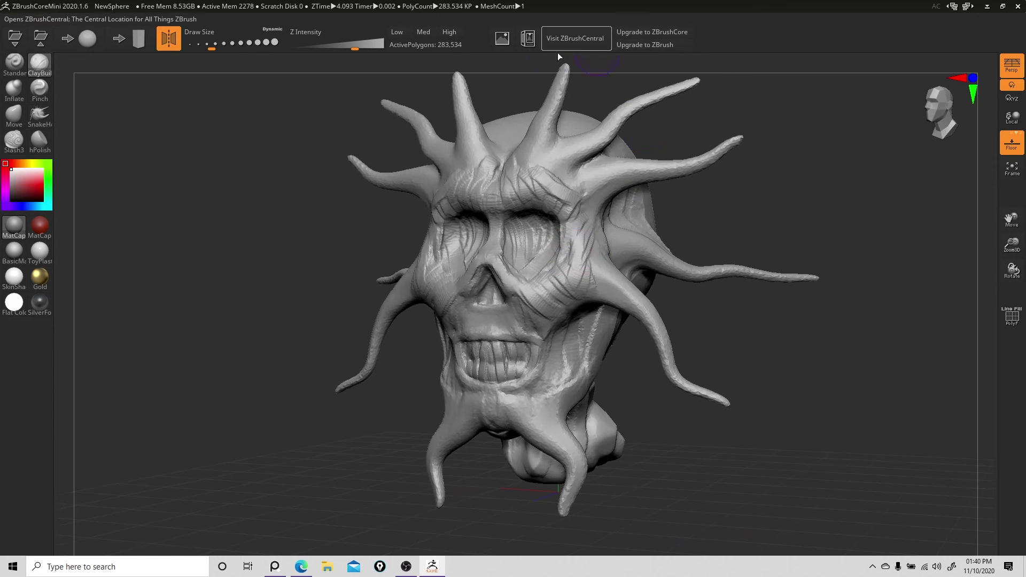
Open the 3D printing export, check the available file types, and cancel the export
{"action": "left_click", "coordinate": [530, 44]}
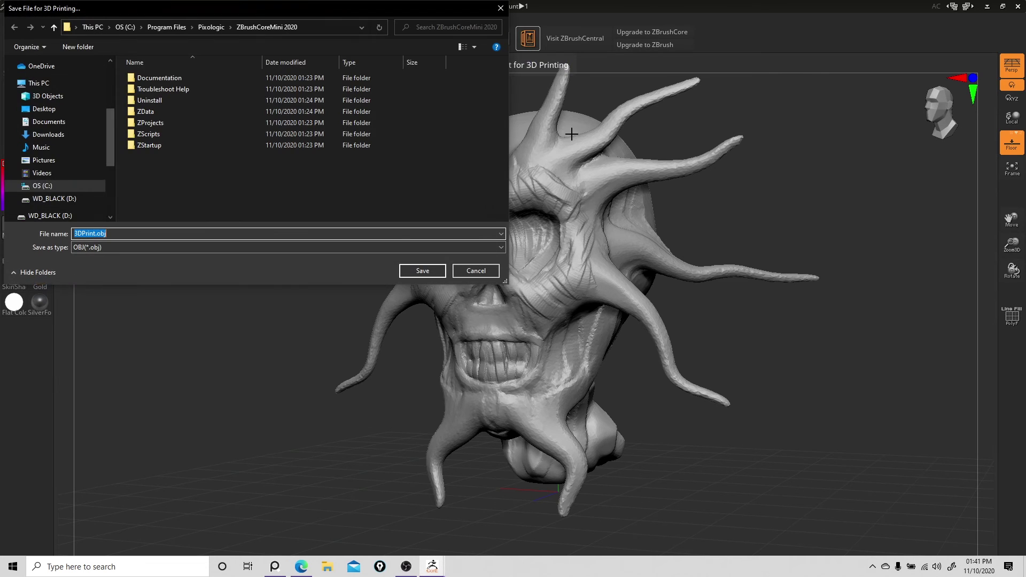
{"action": "left_click", "coordinate": [168, 247]}
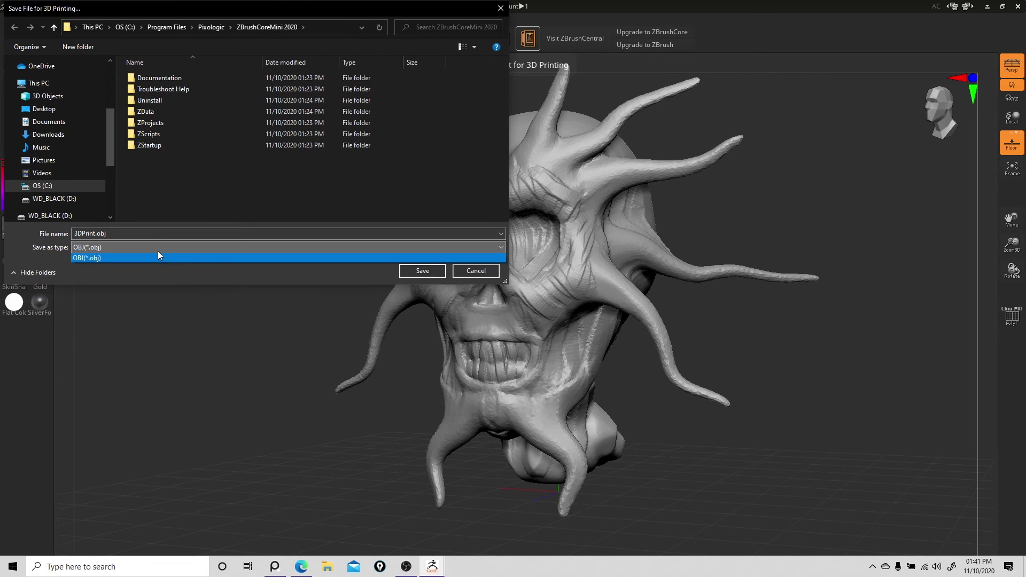
{"action": "left_click", "coordinate": [486, 278]}
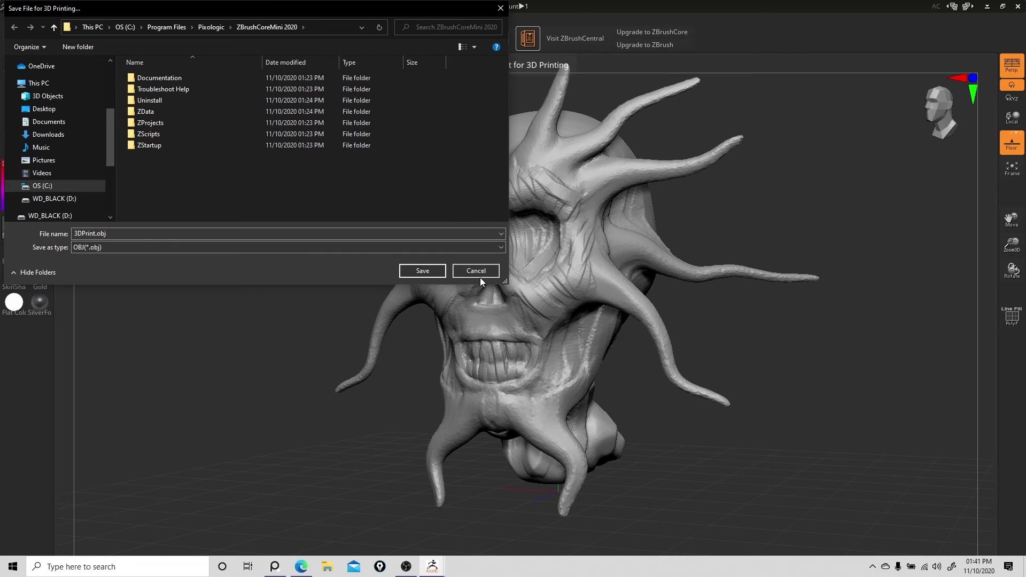
{"action": "left_click", "coordinate": [480, 276]}
Export the skull view as a JPEG image named minitest to the Pictures folder, accepting the default crop and quality, and view it
{"action": "left_click", "coordinate": [501, 42]}
{"action": "left_click_drag", "start_coordinate": [253, 7], "coordinate": [606, 124]}
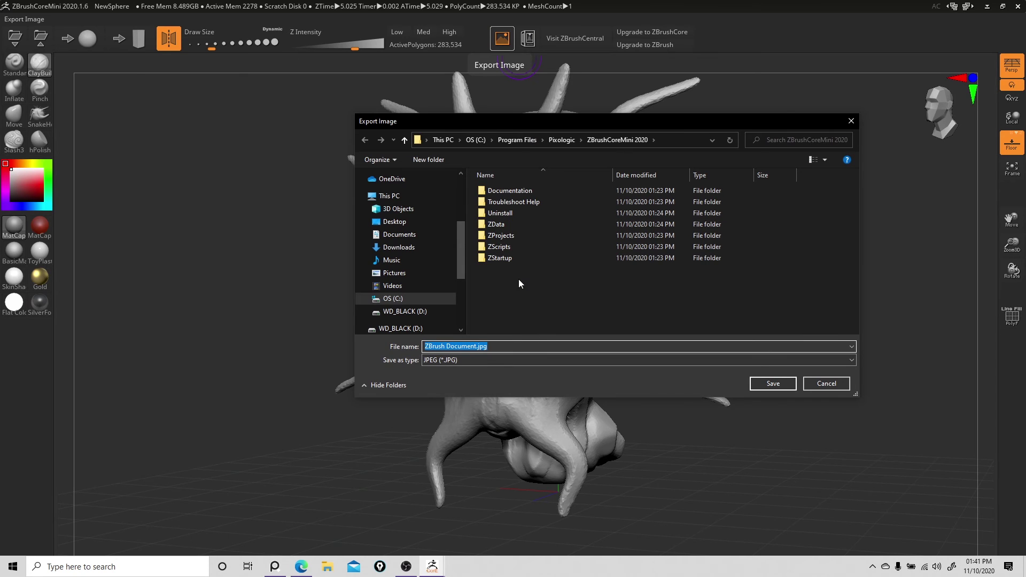
{"action": "left_click_drag", "start_coordinate": [459, 258], "coordinate": [461, 261]}
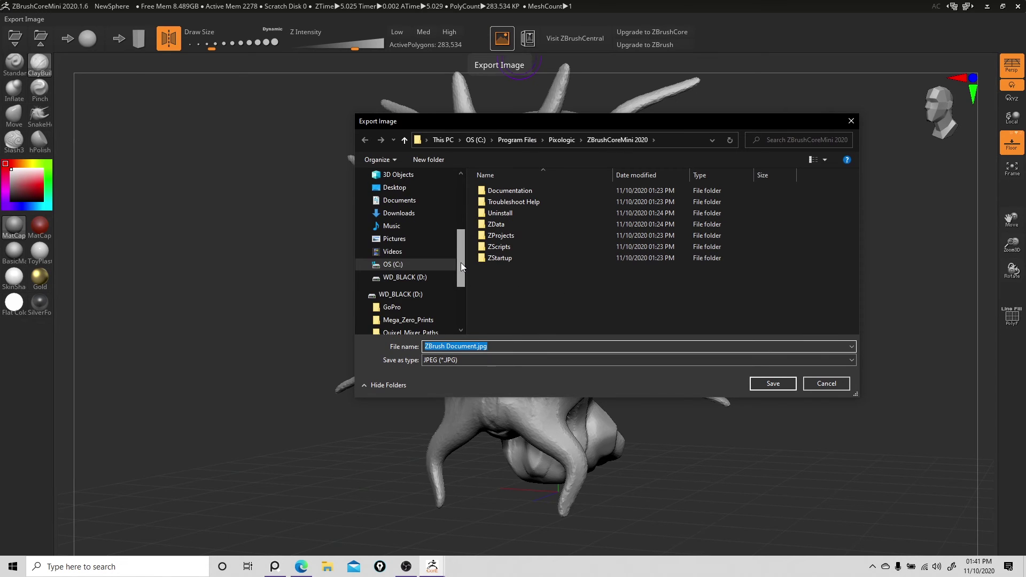
{"action": "left_click", "coordinate": [430, 239]}
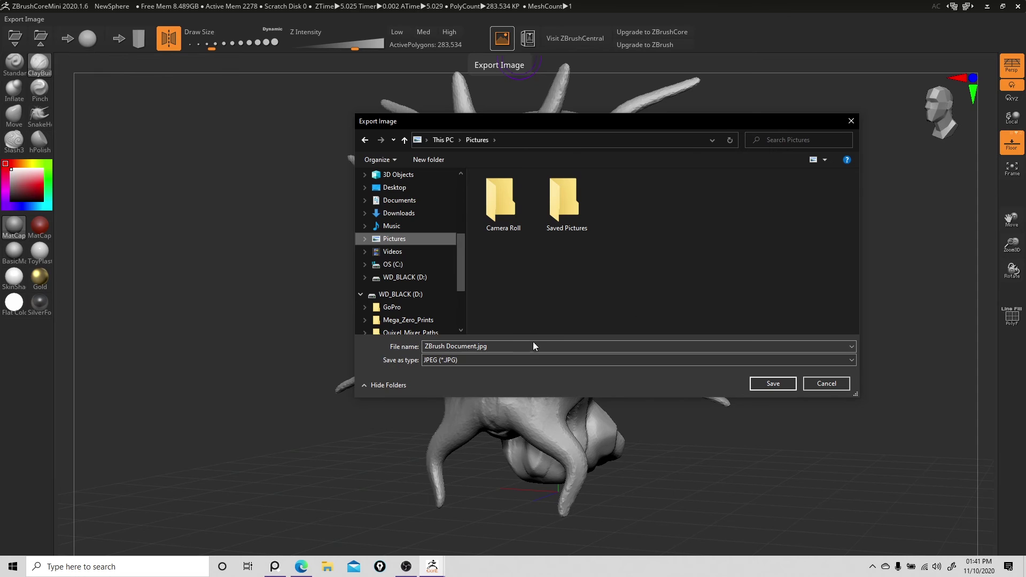
{"action": "type", "text": "minitest"}
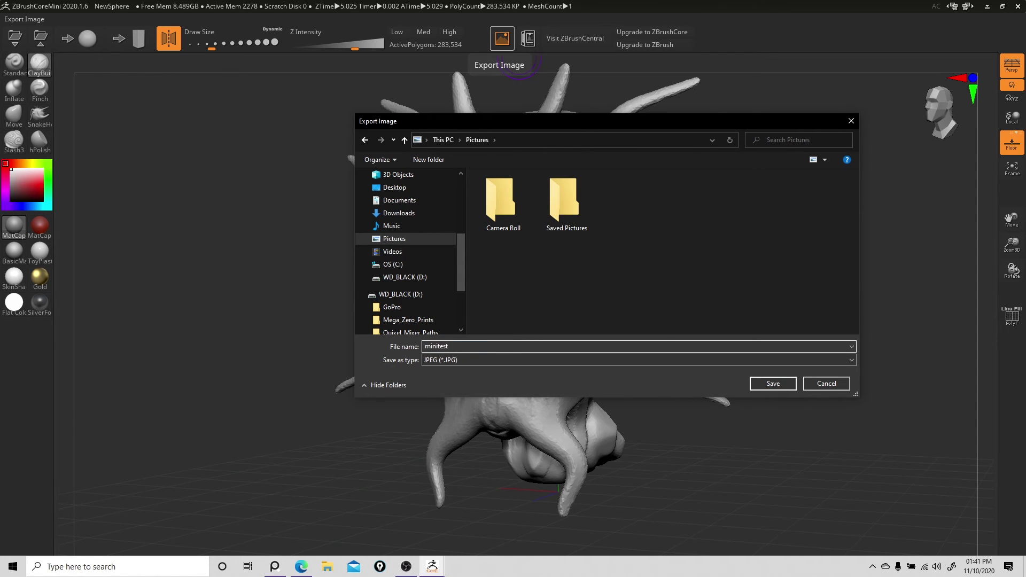
{"action": "key", "text": "Return"}
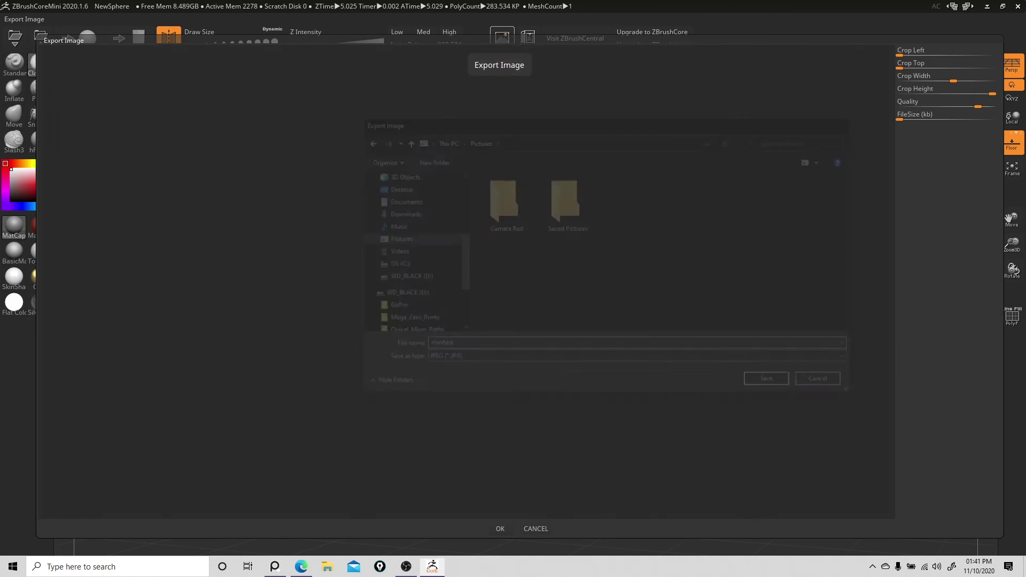
{"action": "left_click", "coordinate": [500, 528]}
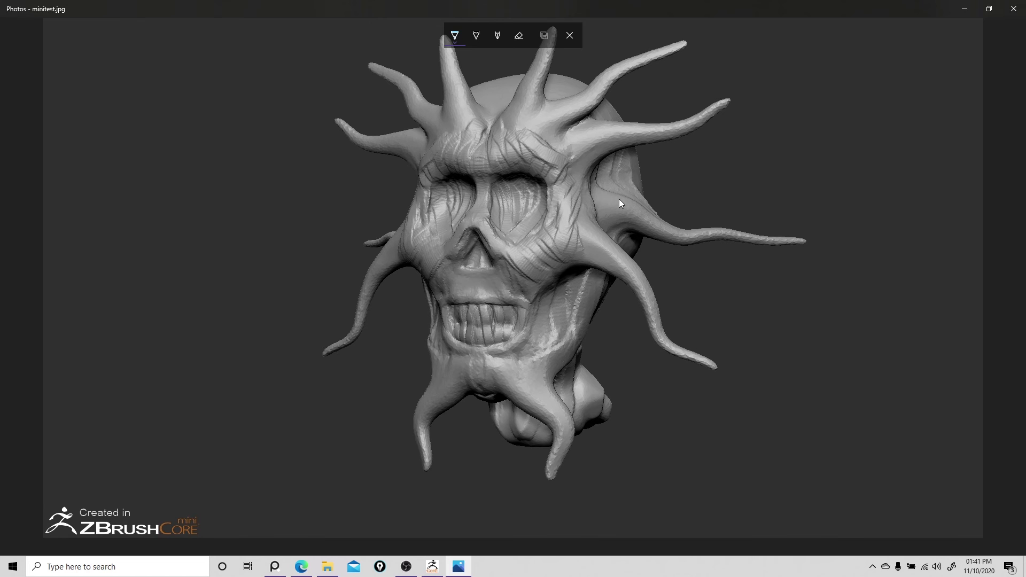
{"action": "left_click", "coordinate": [1013, 9]}
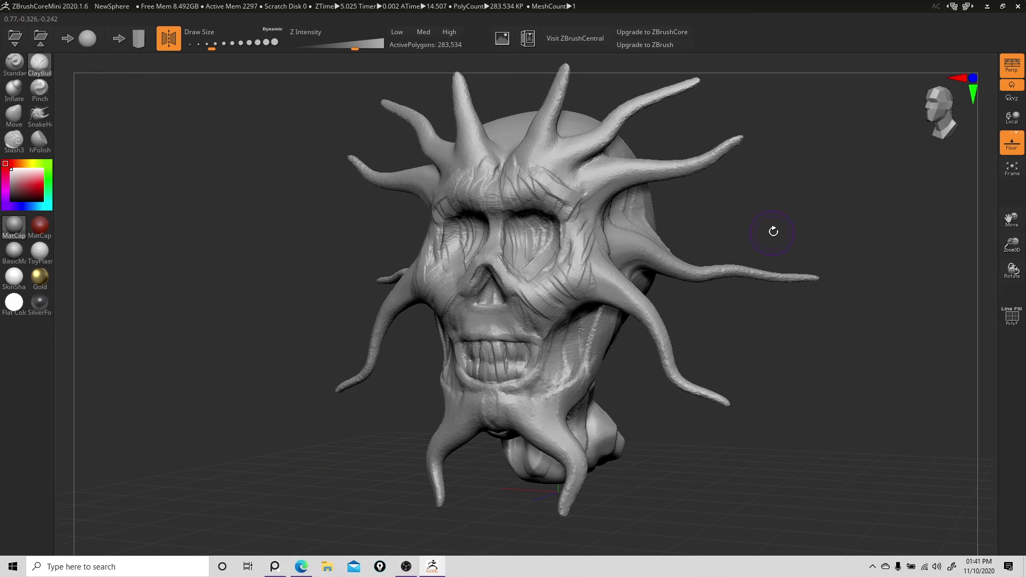
Start a new stone mesh for sculpting without saving the changes to the skull project
{"action": "mouse_move", "coordinate": [753, 218]}
{"action": "left_mouse_down"}
{"action": "mouse_move", "coordinate": [781, 220]}
{"action": "mouse_move", "coordinate": [726, 223]}
{"action": "mouse_move", "coordinate": [732, 229]}
{"action": "mouse_move", "coordinate": [634, 114]}
{"action": "left_mouse_up"}
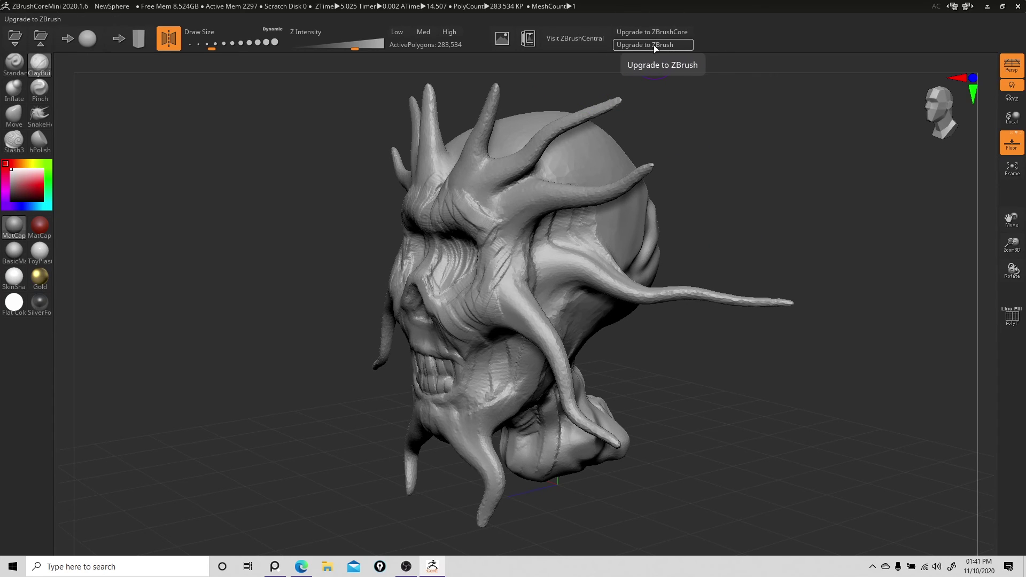
{"action": "mouse_move", "coordinate": [721, 168]}
{"action": "left_mouse_down"}
{"action": "mouse_move", "coordinate": [733, 178]}
{"action": "mouse_move", "coordinate": [612, 62]}
{"action": "left_mouse_up"}
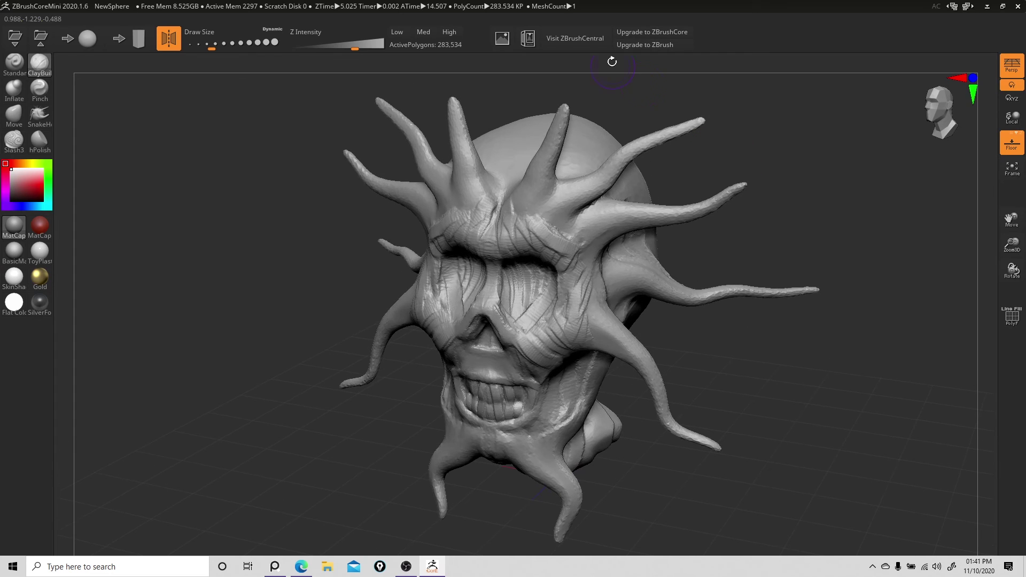
{"action": "left_click", "coordinate": [131, 41]}
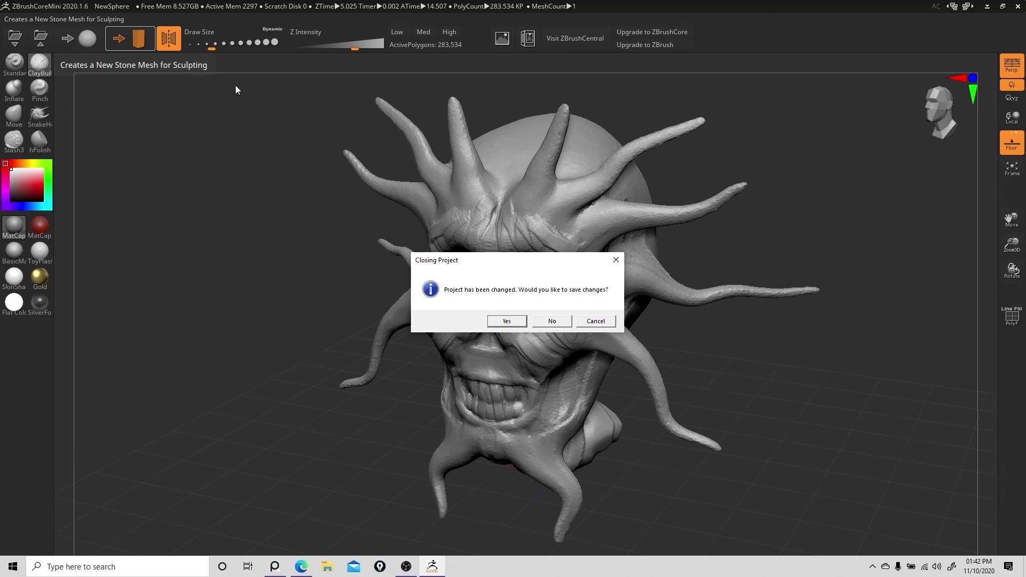
{"action": "left_click", "coordinate": [555, 322]}
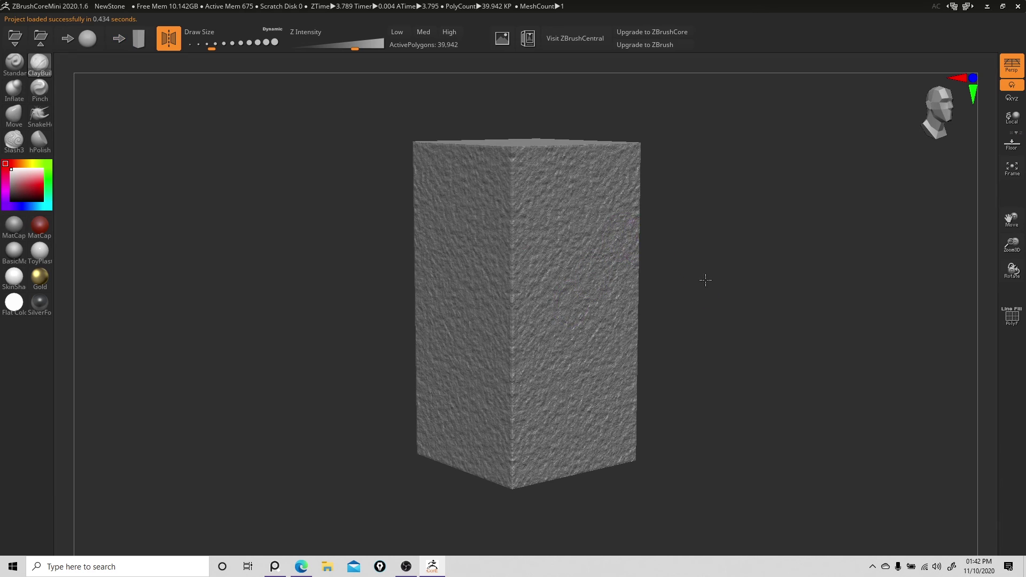
Carve a rough mirrored face into the upper part of the stone block around its vertical edge with ClayBuildup
{"action": "mouse_move", "coordinate": [529, 182]}
{"action": "left_mouse_down"}
{"action": "mouse_move", "coordinate": [534, 251]}
{"action": "mouse_move", "coordinate": [582, 214]}
{"action": "mouse_move", "coordinate": [557, 314]}
{"action": "mouse_move", "coordinate": [582, 327]}
{"action": "mouse_move", "coordinate": [521, 293]}
{"action": "mouse_move", "coordinate": [548, 267]}
{"action": "mouse_move", "coordinate": [561, 320]}
{"action": "mouse_move", "coordinate": [588, 230]}
{"action": "mouse_move", "coordinate": [559, 197]}
{"action": "mouse_move", "coordinate": [556, 155]}
{"action": "mouse_move", "coordinate": [614, 160]}
{"action": "mouse_move", "coordinate": [508, 187]}
{"action": "mouse_move", "coordinate": [545, 182]}
{"action": "mouse_move", "coordinate": [572, 215]}
{"action": "mouse_move", "coordinate": [556, 185]}
{"action": "mouse_move", "coordinate": [552, 200]}
{"action": "left_mouse_up"}
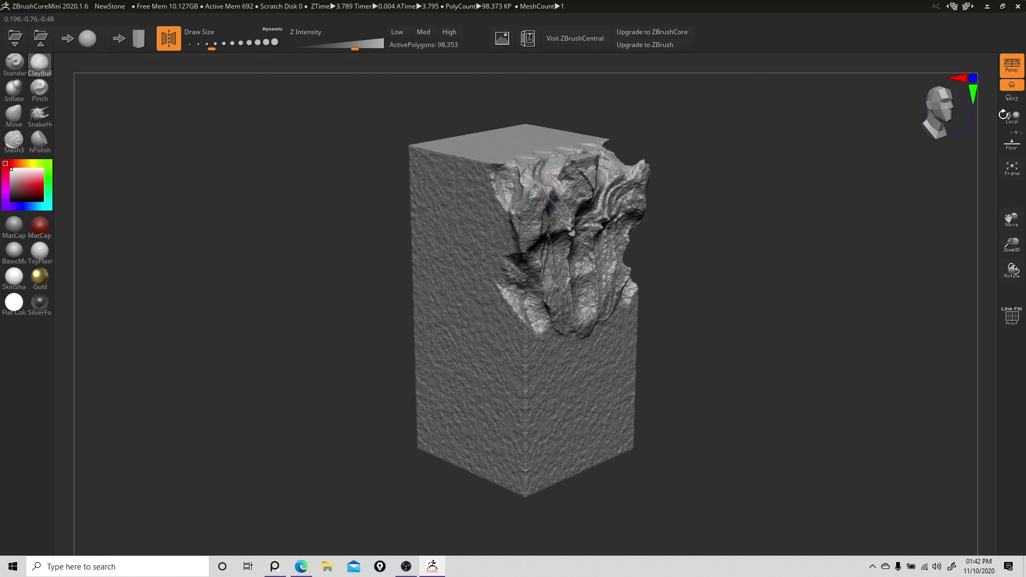
{"action": "left_click", "coordinate": [1013, 72]}
{"action": "left_click", "coordinate": [1013, 72]}
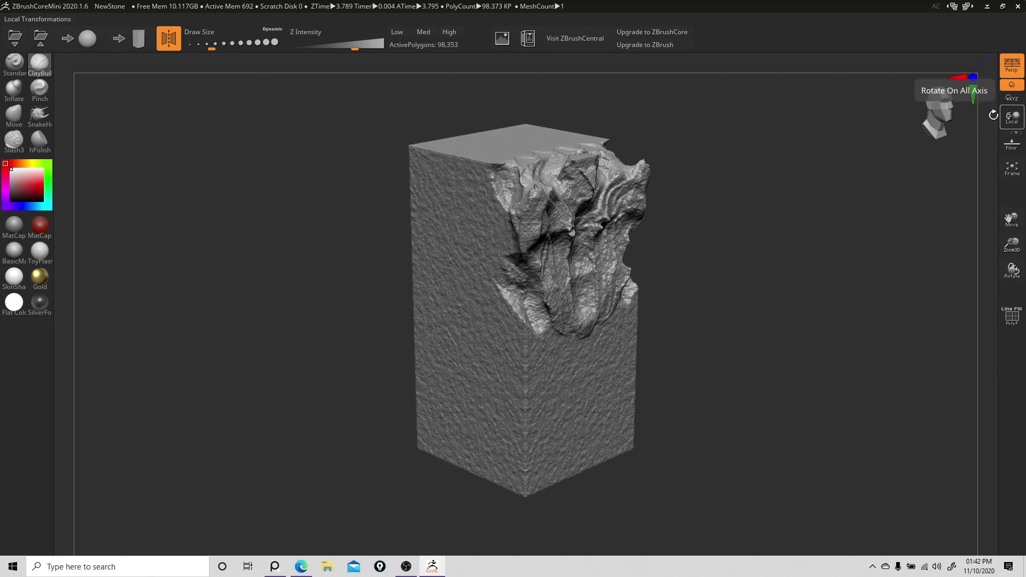
{"action": "left_click_drag", "start_coordinate": [708, 227], "coordinate": [675, 222]}
{"action": "mouse_move", "coordinate": [524, 185]}
{"action": "left_mouse_down"}
{"action": "mouse_move", "coordinate": [515, 218]}
{"action": "mouse_move", "coordinate": [522, 192]}
{"action": "mouse_move", "coordinate": [521, 325]}
{"action": "mouse_move", "coordinate": [533, 235]}
{"action": "left_mouse_up"}
{"action": "mouse_move", "coordinate": [667, 268]}
{"action": "left_mouse_down"}
{"action": "mouse_move", "coordinate": [644, 286]}
{"action": "mouse_move", "coordinate": [659, 281]}
{"action": "left_mouse_up"}
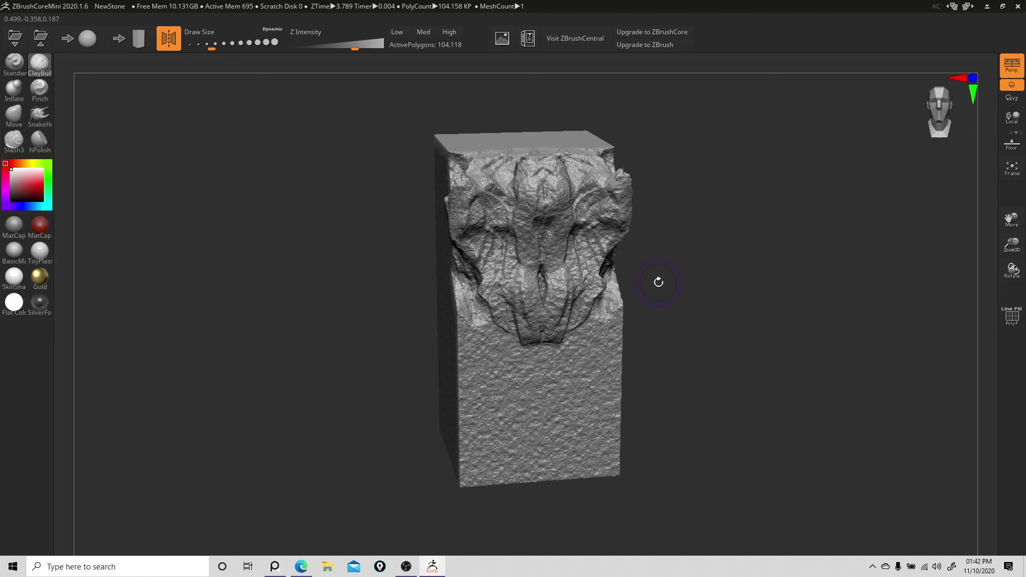
Replace the stone block with a new sphere, discarding the changes, and build up mirrored ridges on its front with ClayBuildup
{"action": "left_click", "coordinate": [87, 38]}
{"action": "left_click", "coordinate": [554, 321]}
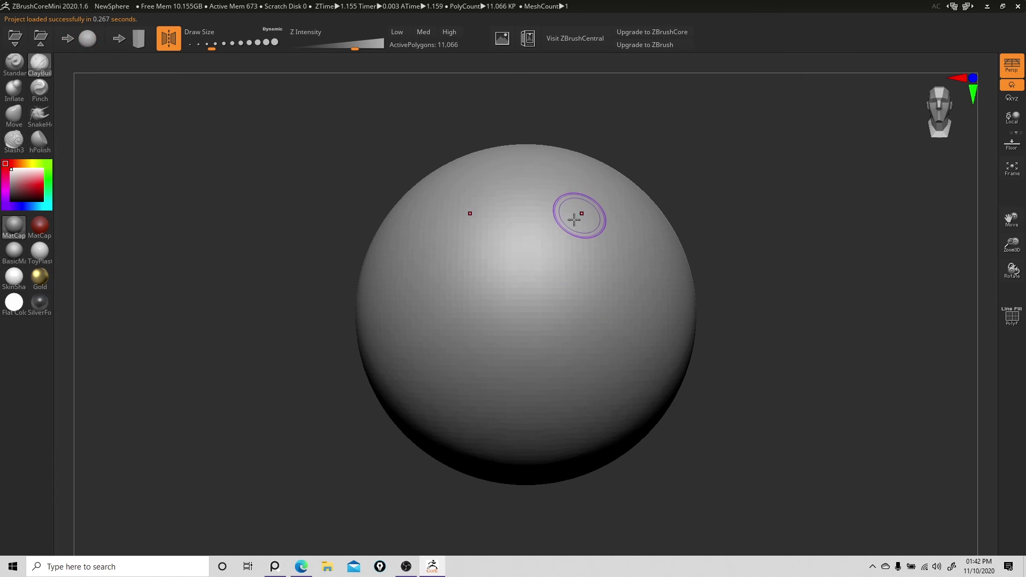
{"action": "mouse_move", "coordinate": [556, 213]}
{"action": "left_mouse_down"}
{"action": "mouse_move", "coordinate": [533, 223]}
{"action": "mouse_move", "coordinate": [526, 254]}
{"action": "mouse_move", "coordinate": [551, 303]}
{"action": "left_mouse_up"}
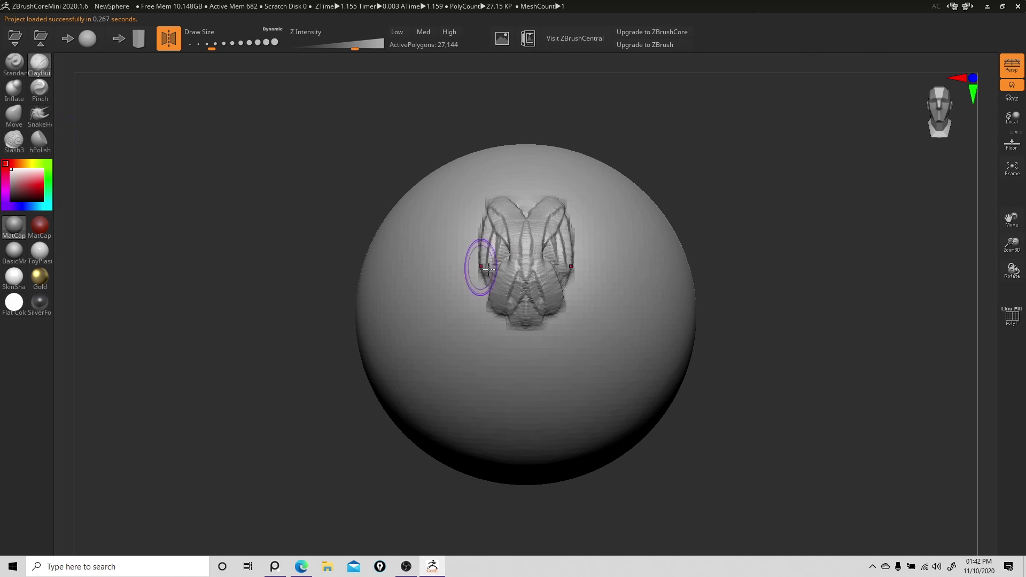
Sculpt mirrored eye sockets, a nose and ridged cheeks on the front of the sphere with ClayBuildup
{"action": "mouse_move", "coordinate": [570, 264]}
{"action": "left_mouse_down"}
{"action": "mouse_move", "coordinate": [599, 251]}
{"action": "mouse_move", "coordinate": [555, 284]}
{"action": "mouse_move", "coordinate": [593, 291]}
{"action": "left_mouse_up"}
{"action": "mouse_move", "coordinate": [539, 224]}
{"action": "left_mouse_down"}
{"action": "mouse_move", "coordinate": [534, 337]}
{"action": "mouse_move", "coordinate": [560, 342]}
{"action": "mouse_move", "coordinate": [536, 288]}
{"action": "mouse_move", "coordinate": [570, 326]}
{"action": "left_mouse_up"}
{"action": "mouse_move", "coordinate": [542, 287]}
{"action": "left_mouse_down"}
{"action": "mouse_move", "coordinate": [564, 337]}
{"action": "mouse_move", "coordinate": [593, 305]}
{"action": "mouse_move", "coordinate": [620, 251]}
{"action": "mouse_move", "coordinate": [596, 280]}
{"action": "mouse_move", "coordinate": [614, 240]}
{"action": "mouse_move", "coordinate": [577, 321]}
{"action": "left_mouse_up"}
{"action": "right_click_drag", "start_coordinate": [644, 294], "coordinate": [602, 278]}
{"action": "mouse_move", "coordinate": [532, 242]}
{"action": "left_mouse_down"}
{"action": "mouse_move", "coordinate": [532, 342]}
{"action": "mouse_move", "coordinate": [496, 365]}
{"action": "mouse_move", "coordinate": [524, 346]}
{"action": "left_mouse_up"}
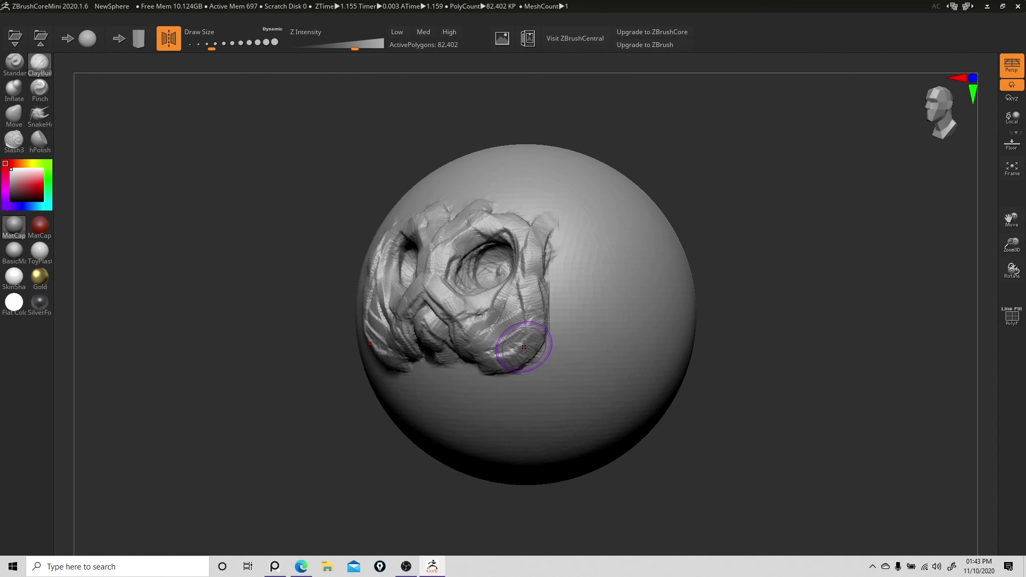
{"action": "left_click_drag", "start_coordinate": [733, 276], "coordinate": [829, 282]}
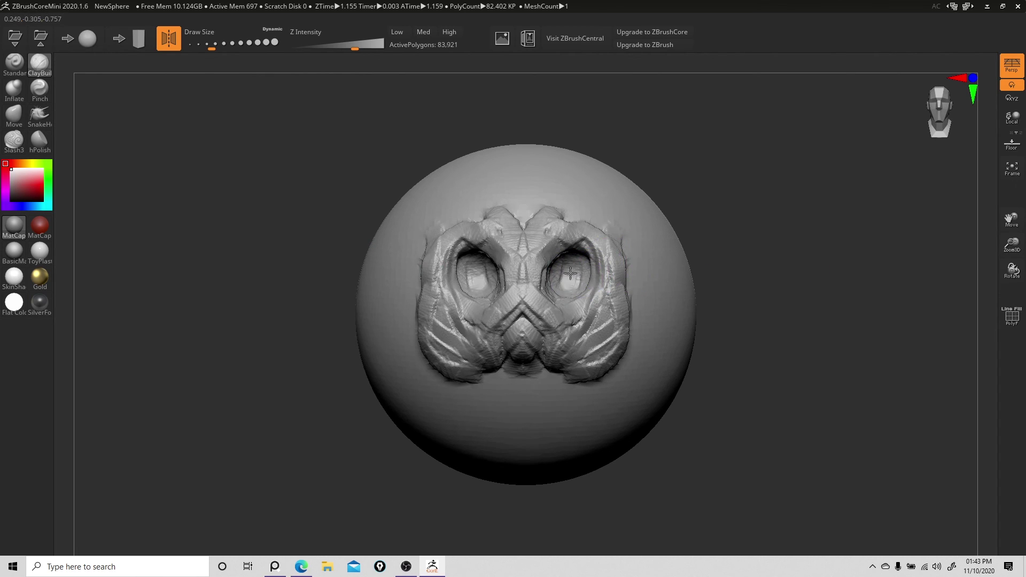
Build up the eyes, brow, outer cheeks and mouth, and add two thick stubs beside the mouth with ClayBuildup
{"action": "mouse_move", "coordinate": [568, 286]}
{"action": "left_mouse_down"}
{"action": "mouse_move", "coordinate": [581, 277]}
{"action": "mouse_move", "coordinate": [559, 280]}
{"action": "left_mouse_up"}
{"action": "mouse_move", "coordinate": [582, 265]}
{"action": "right_mouse_down"}
{"action": "mouse_move", "coordinate": [546, 246]}
{"action": "mouse_move", "coordinate": [553, 241]}
{"action": "right_mouse_up"}
{"action": "mouse_move", "coordinate": [486, 220]}
{"action": "left_mouse_down"}
{"action": "mouse_move", "coordinate": [559, 227]}
{"action": "mouse_move", "coordinate": [576, 259]}
{"action": "mouse_move", "coordinate": [584, 200]}
{"action": "mouse_move", "coordinate": [574, 326]}
{"action": "mouse_move", "coordinate": [547, 370]}
{"action": "mouse_move", "coordinate": [565, 300]}
{"action": "mouse_move", "coordinate": [518, 357]}
{"action": "mouse_move", "coordinate": [476, 334]}
{"action": "mouse_move", "coordinate": [509, 380]}
{"action": "mouse_move", "coordinate": [476, 414]}
{"action": "mouse_move", "coordinate": [466, 353]}
{"action": "mouse_move", "coordinate": [491, 347]}
{"action": "mouse_move", "coordinate": [512, 387]}
{"action": "left_mouse_up"}
{"action": "mouse_move", "coordinate": [511, 387]}
{"action": "right_mouse_down"}
{"action": "mouse_move", "coordinate": [481, 342]}
{"action": "mouse_move", "coordinate": [510, 331]}
{"action": "right_mouse_up"}
Pull the two stubs beside the mouth downward into long pointed tusks with the SnakeHook brush
{"action": "left_click", "coordinate": [40, 116]}
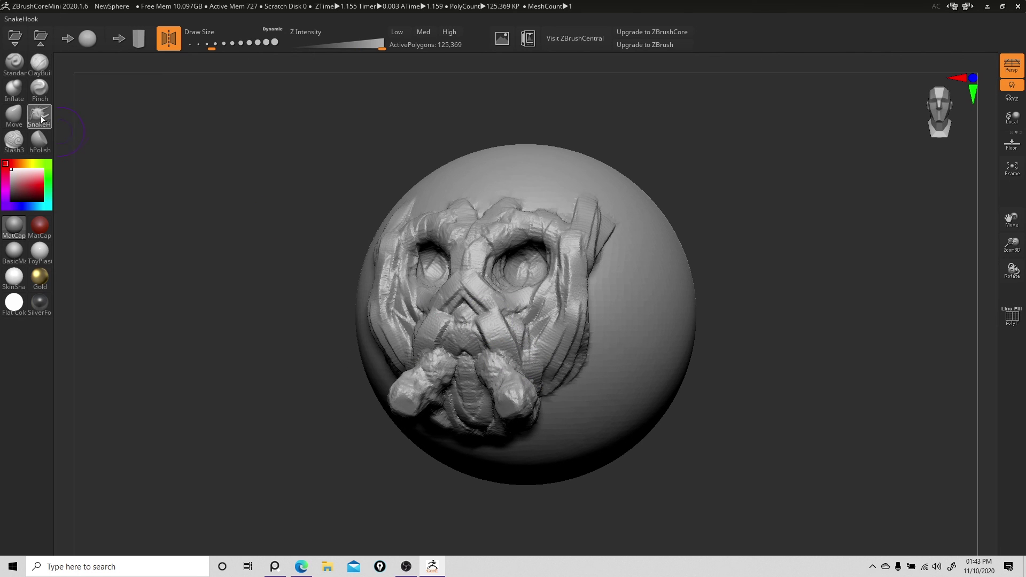
{"action": "left_click_drag", "start_coordinate": [208, 267], "coordinate": [409, 291]}
{"action": "mouse_move", "coordinate": [737, 383]}
{"action": "left_mouse_down"}
{"action": "mouse_move", "coordinate": [742, 394]}
{"action": "mouse_move", "coordinate": [690, 471]}
{"action": "left_mouse_up"}
{"action": "mouse_move", "coordinate": [722, 428]}
{"action": "right_mouse_down"}
{"action": "mouse_move", "coordinate": [674, 412]}
{"action": "mouse_move", "coordinate": [758, 406]}
{"action": "mouse_move", "coordinate": [756, 395]}
{"action": "right_mouse_up"}
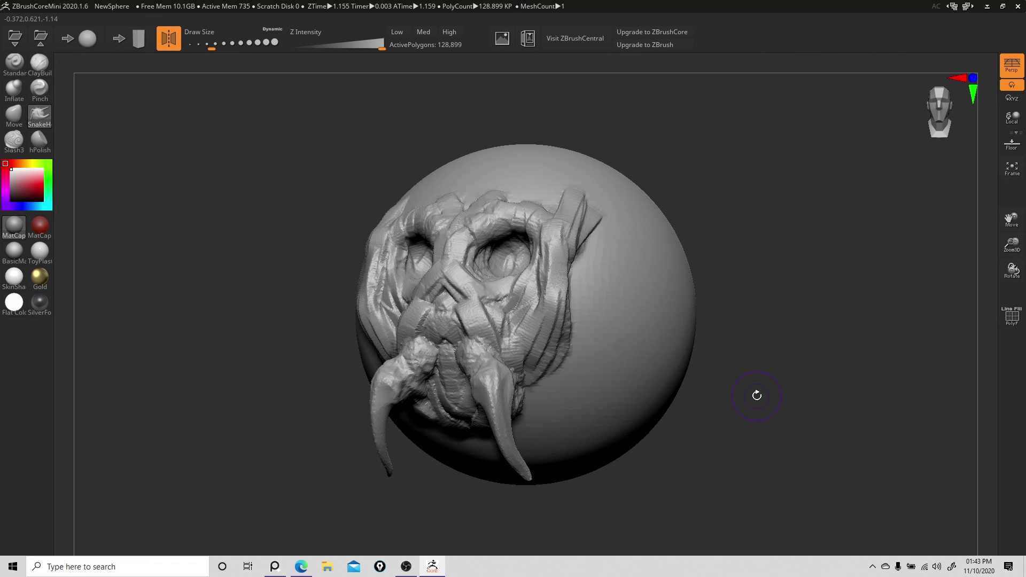
{"action": "right_click_drag", "start_coordinate": [781, 280], "coordinate": [791, 281]}
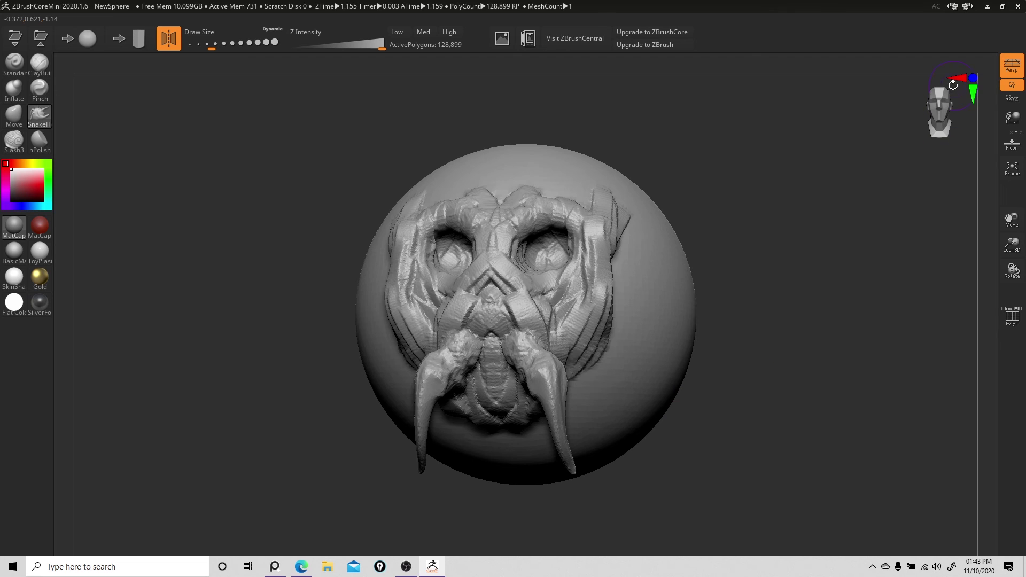
Snap the view along the blue and green axes and examine the tusked face from its opposite side
{"action": "left_click", "coordinate": [972, 78]}
{"action": "left_click", "coordinate": [974, 95]}
{"action": "left_click", "coordinate": [973, 78]}
{"action": "mouse_move", "coordinate": [897, 187]}
{"action": "right_mouse_down"}
{"action": "mouse_move", "coordinate": [861, 220]}
{"action": "mouse_move", "coordinate": [873, 204]}
{"action": "mouse_move", "coordinate": [859, 211]}
{"action": "mouse_move", "coordinate": [875, 207]}
{"action": "right_mouse_up"}
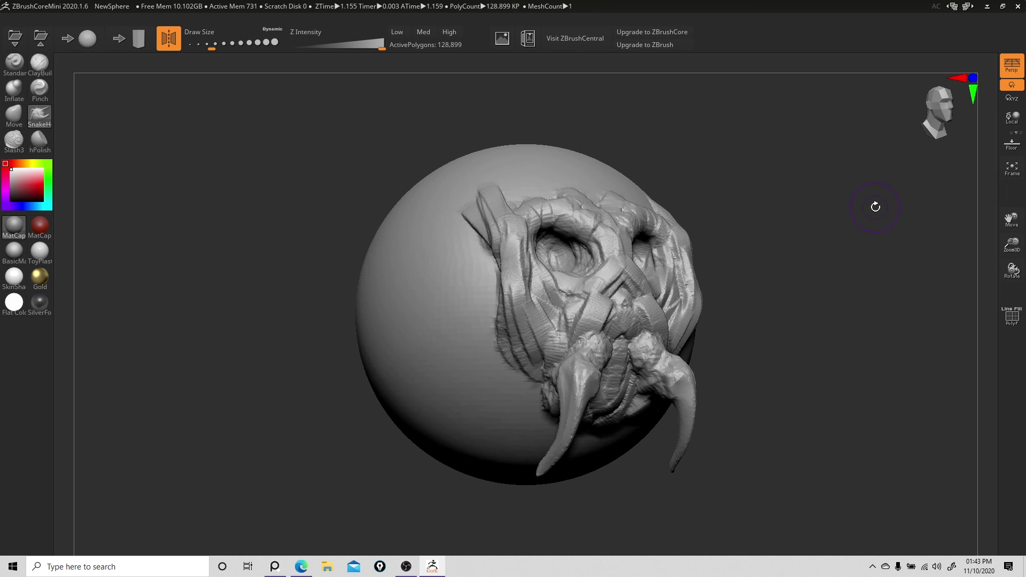